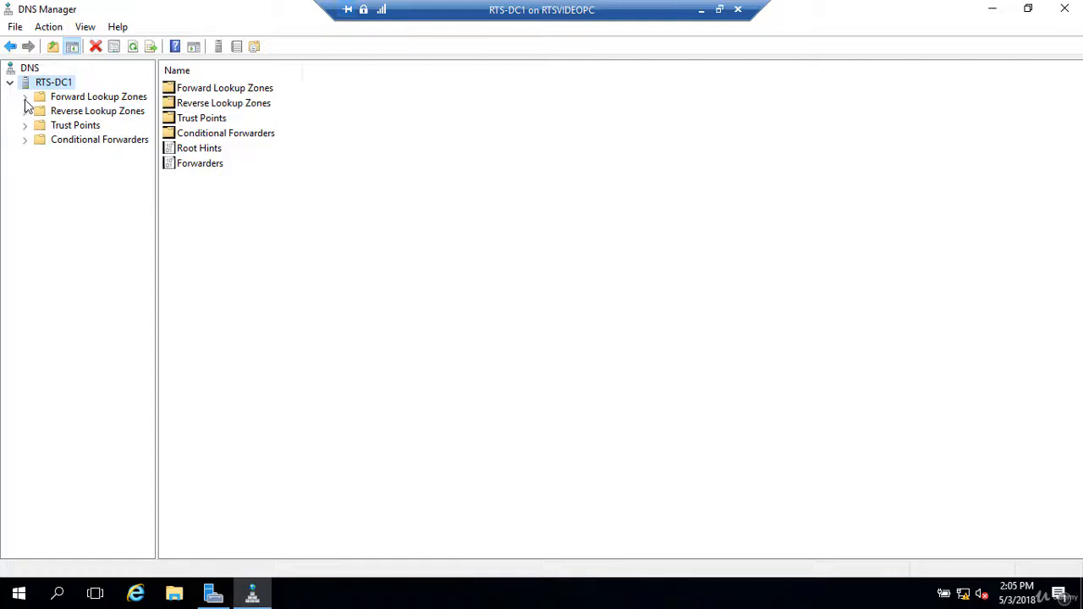
# Examine the Atlantis.Local forward lookup zone's general properties and its available zone types, leaving the settings as they are.
pyautogui.click(25, 98)
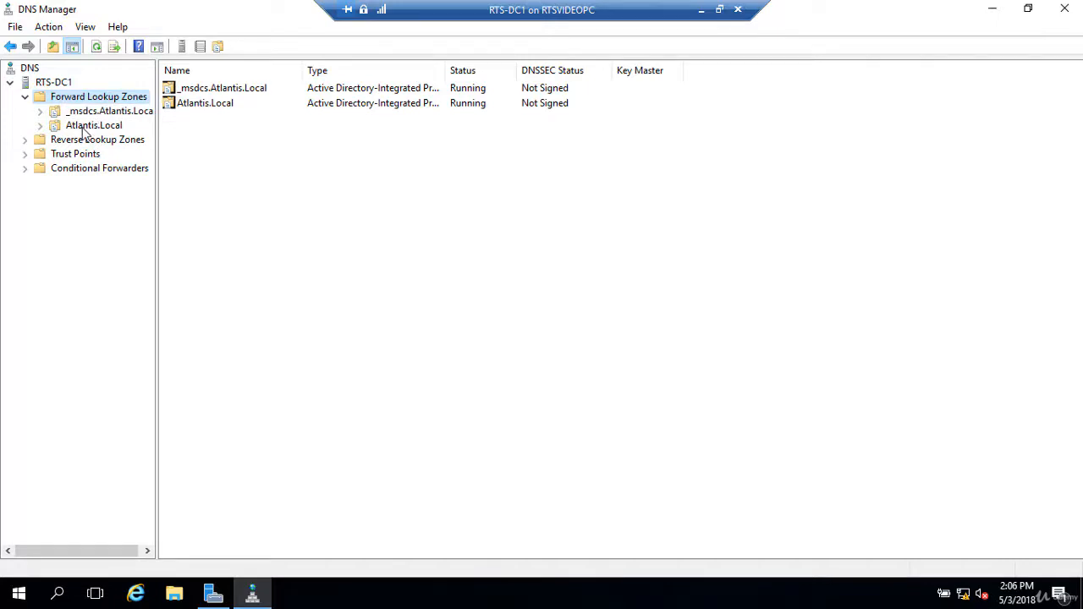
pyautogui.click(84, 127)
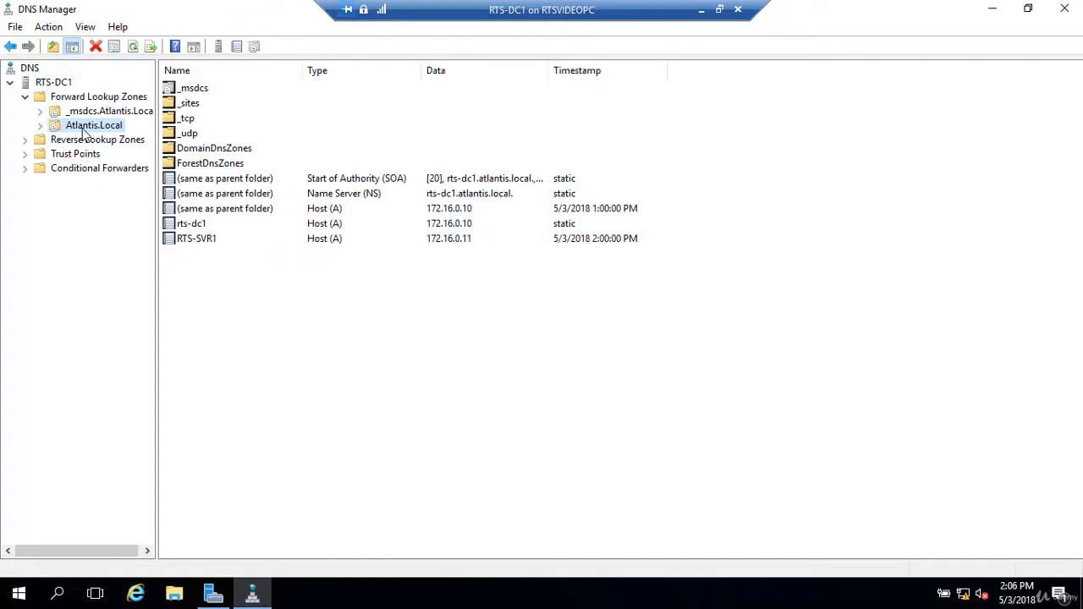
pyautogui.rightClick(84, 128)
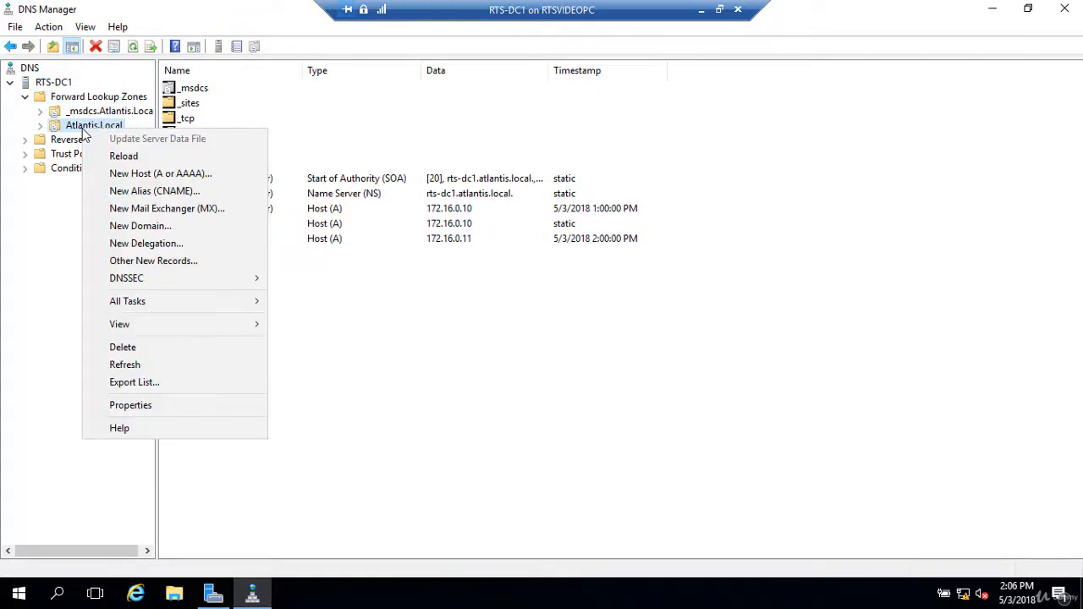
pyautogui.click(130, 405)
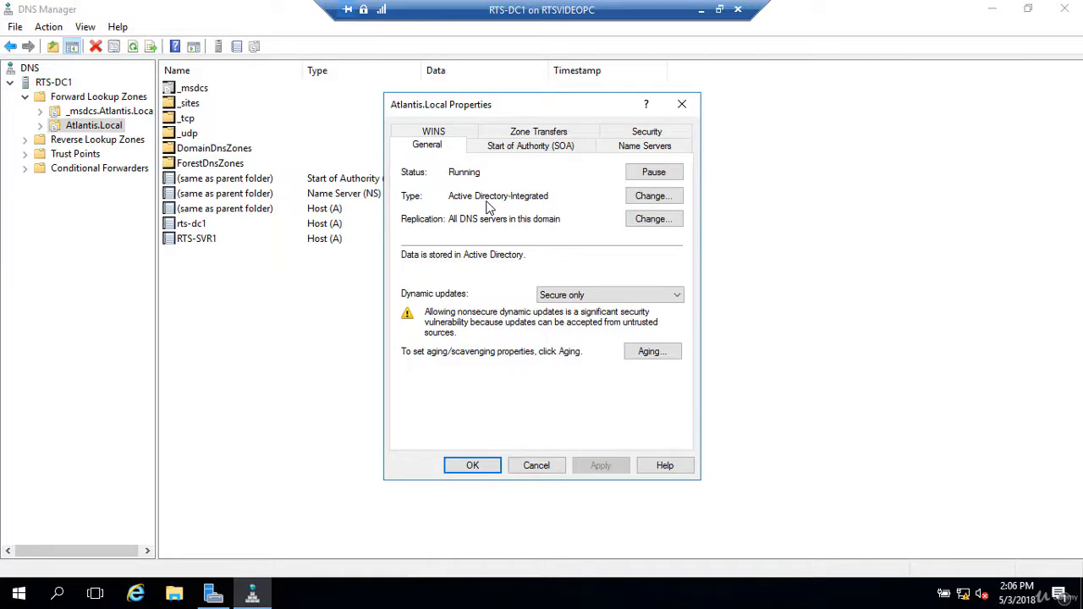
pyautogui.click(651, 196)
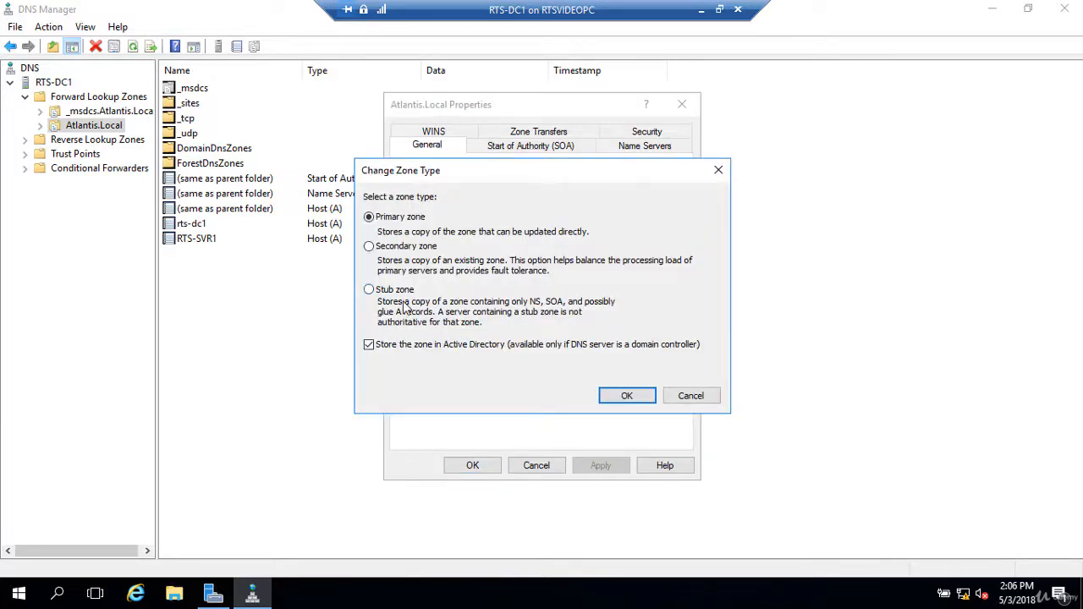
pyautogui.click(692, 397)
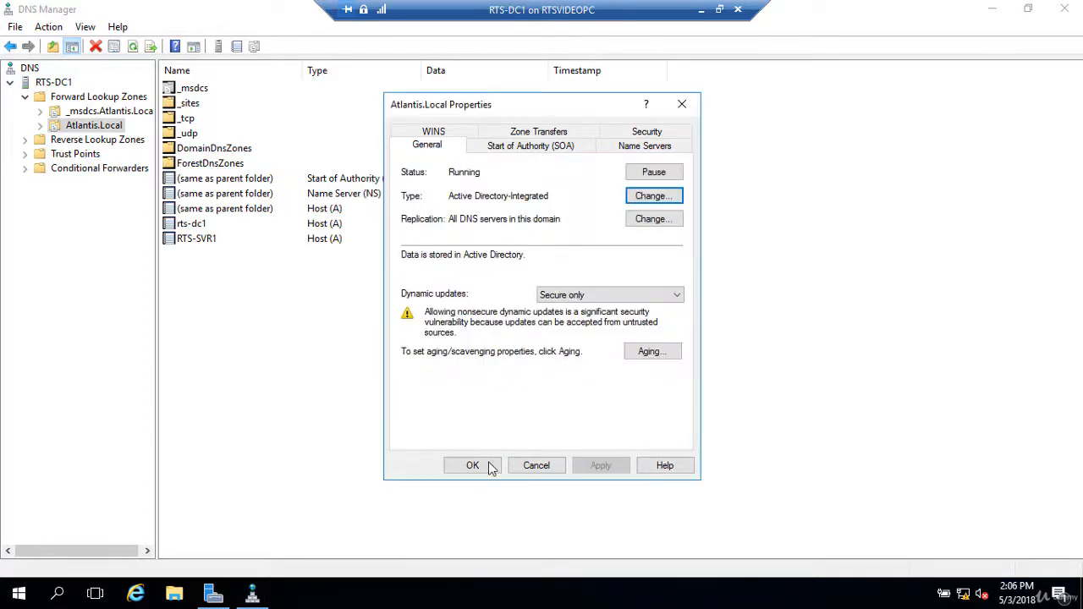
pyautogui.click(536, 465)
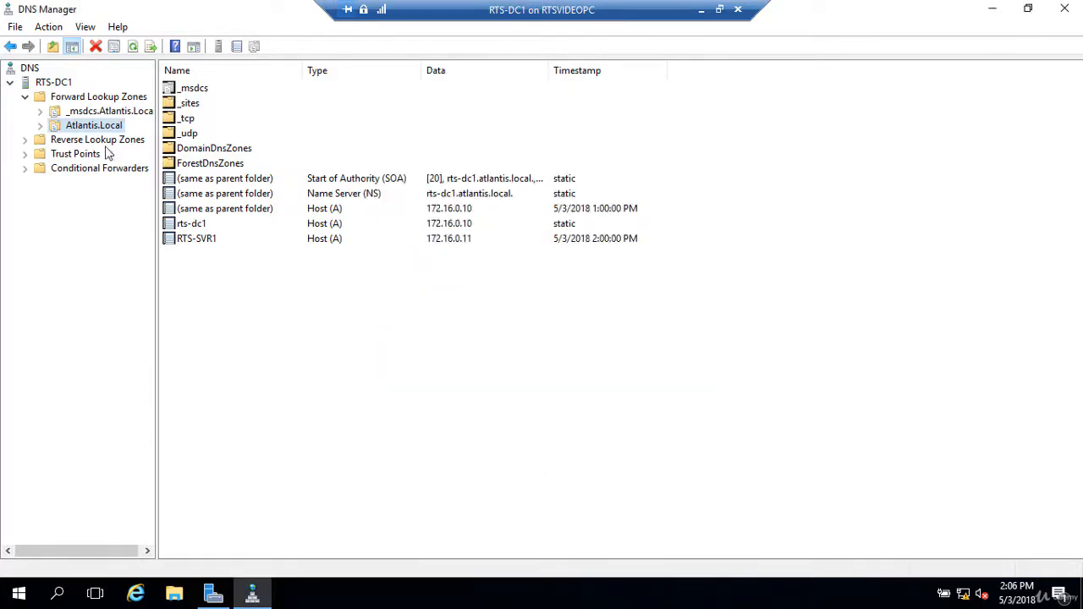
# Start a new forward lookup primary zone stored in Active Directory, replicated to all DNS servers on domain controllers in the Atlantis.Local domain.
pyautogui.rightClick(85, 100)
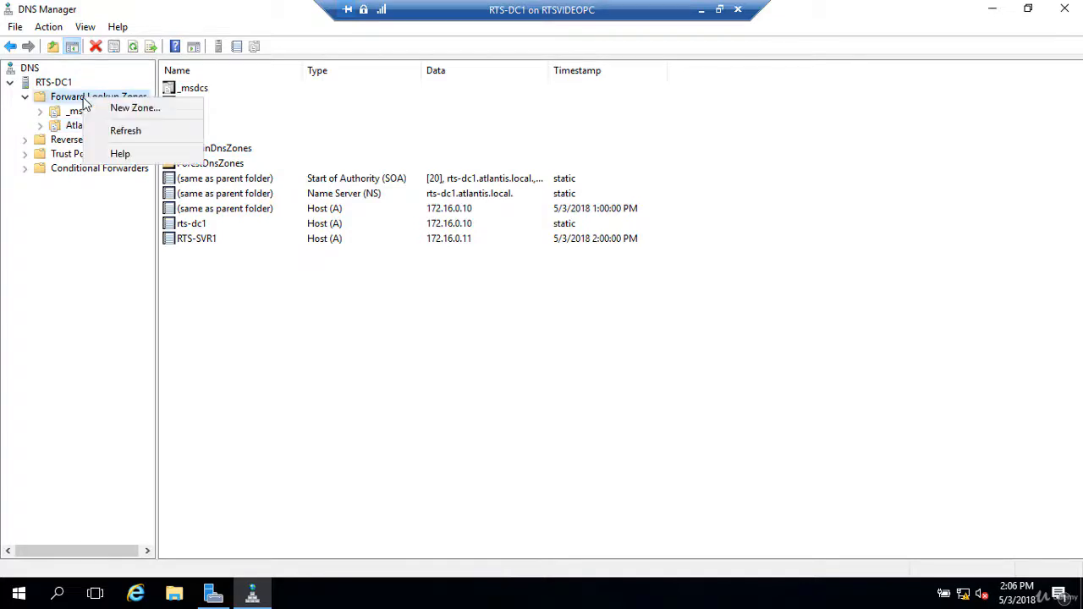
pyautogui.click(127, 108)
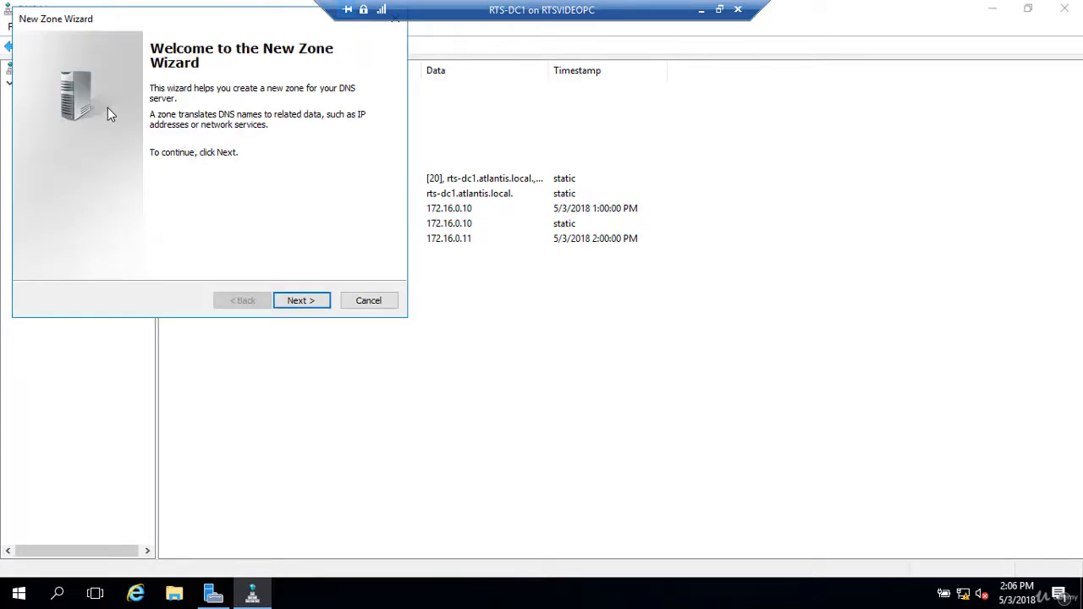
pyautogui.click(301, 303)
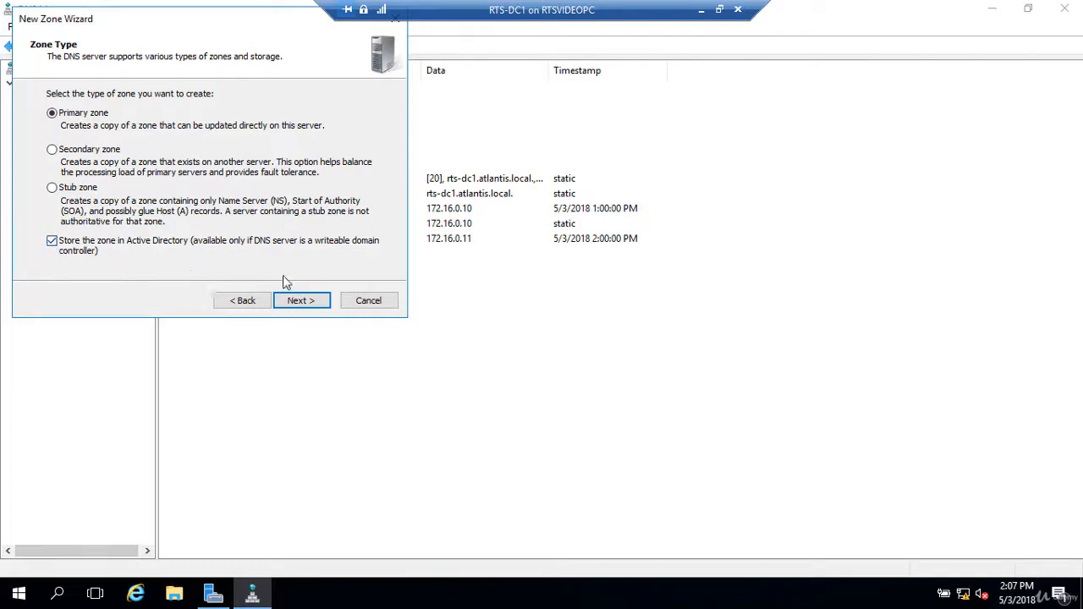
pyautogui.click(301, 301)
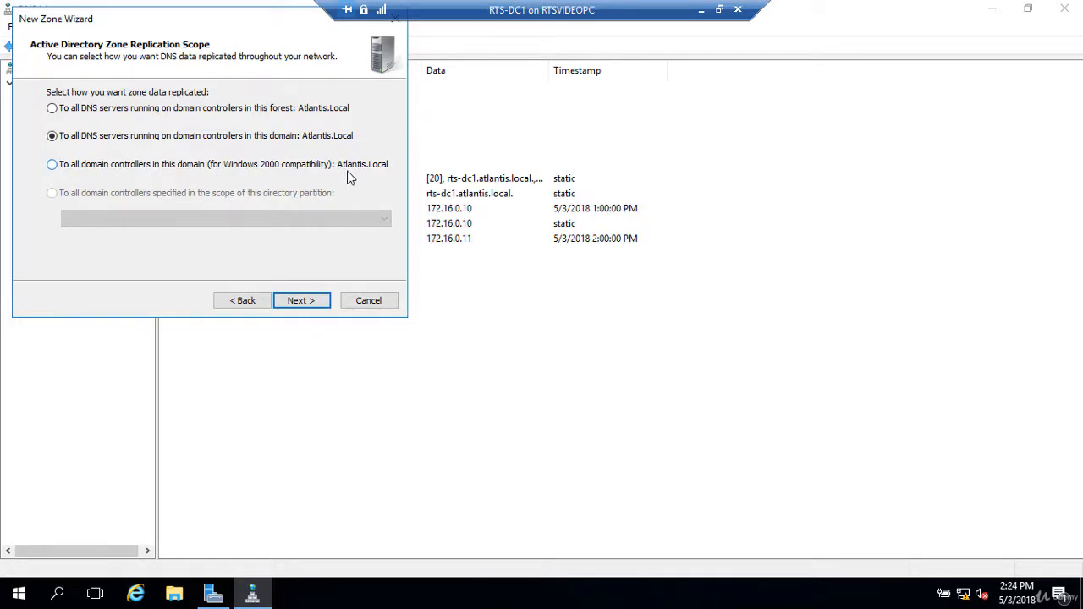
pyautogui.click(300, 301)
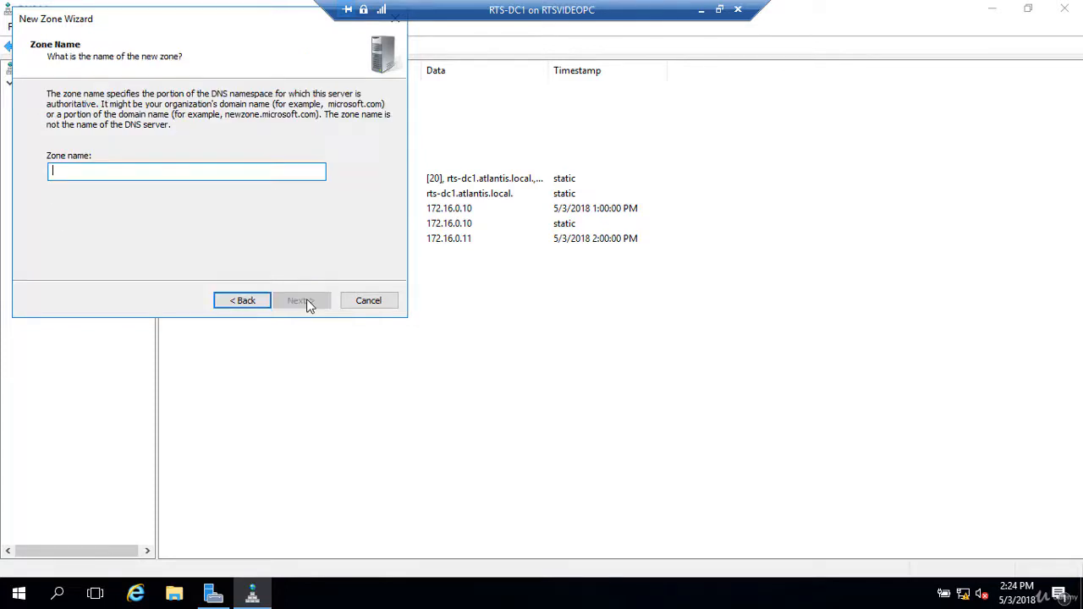
# Name the new zone RTS.LOCAL, allow only secure dynamic updates, and create it.
pyautogui.write('R')
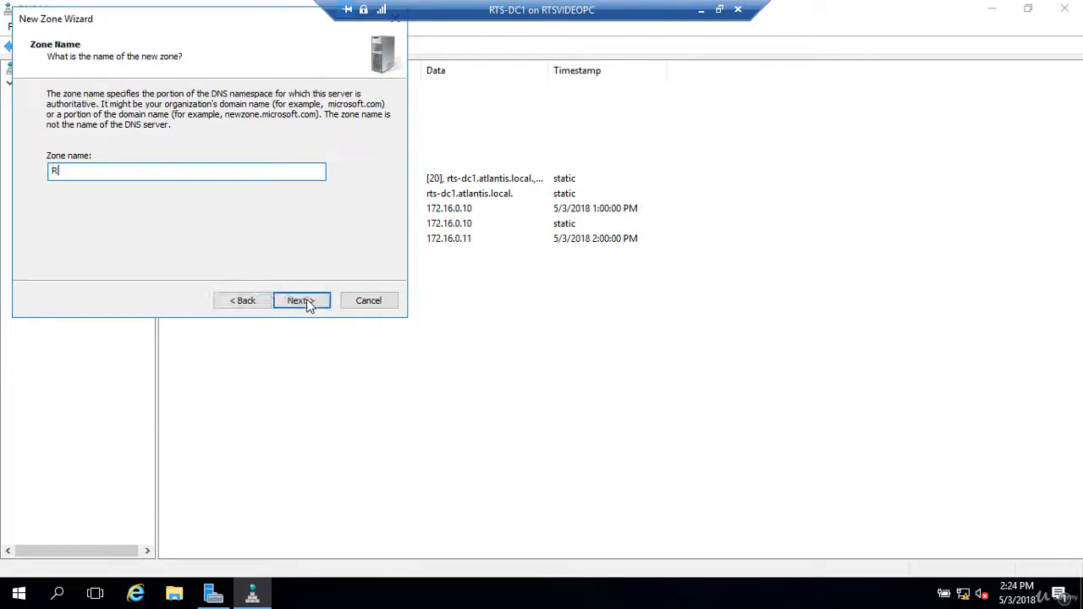
pyautogui.write('TS.LOCAL')
pyautogui.click(301, 301)
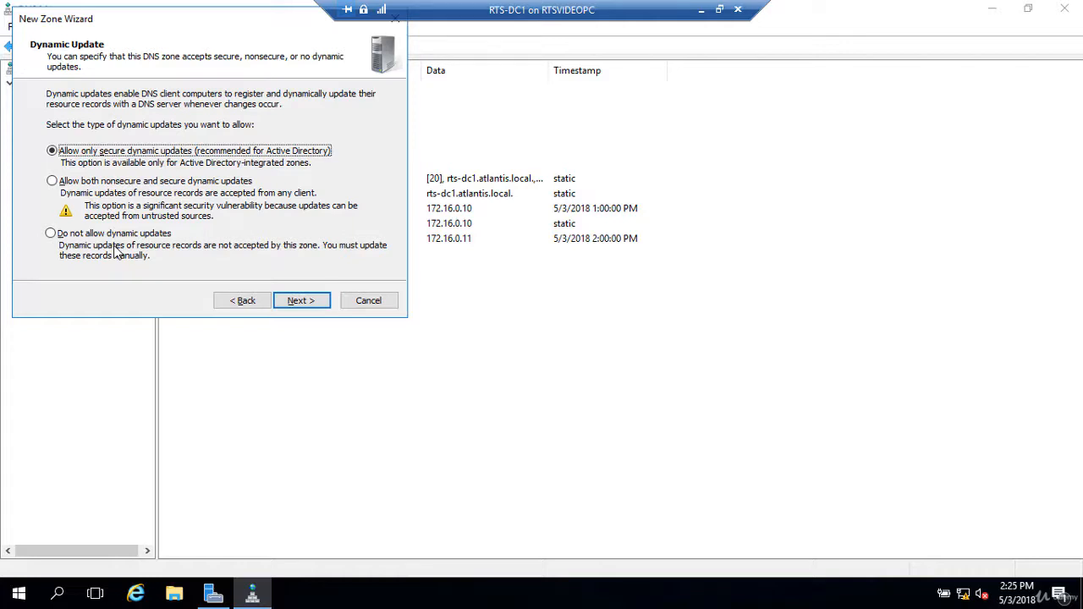
pyautogui.click(53, 181)
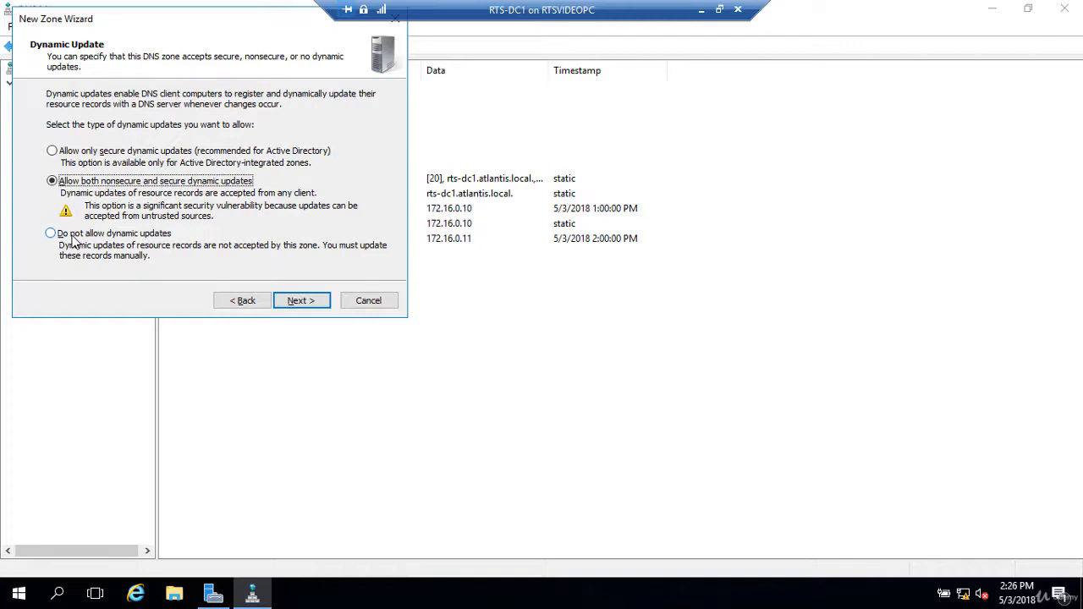
pyautogui.click(53, 152)
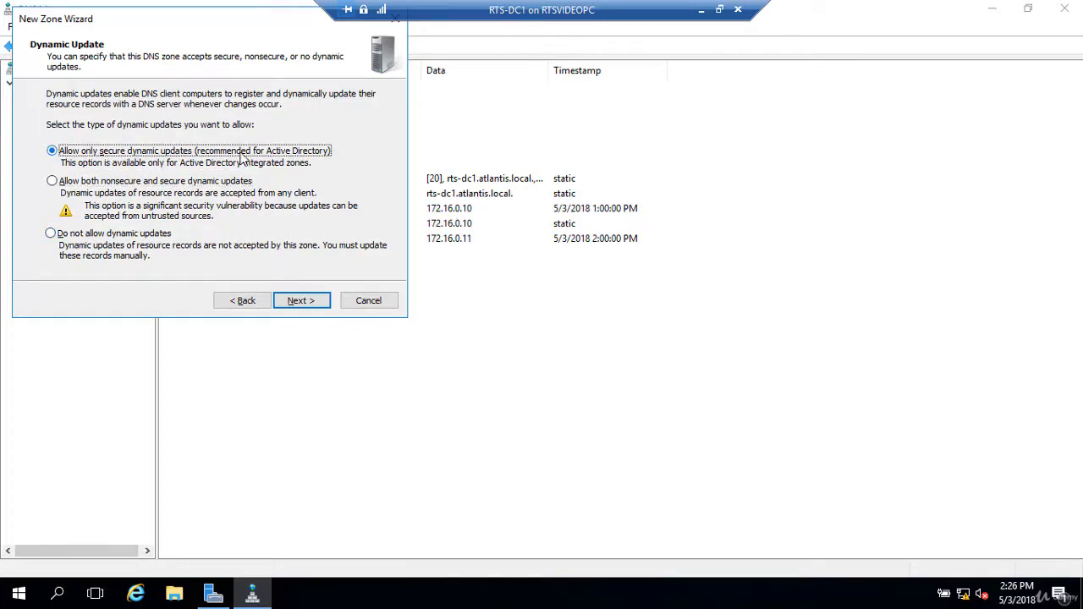
pyautogui.click(301, 303)
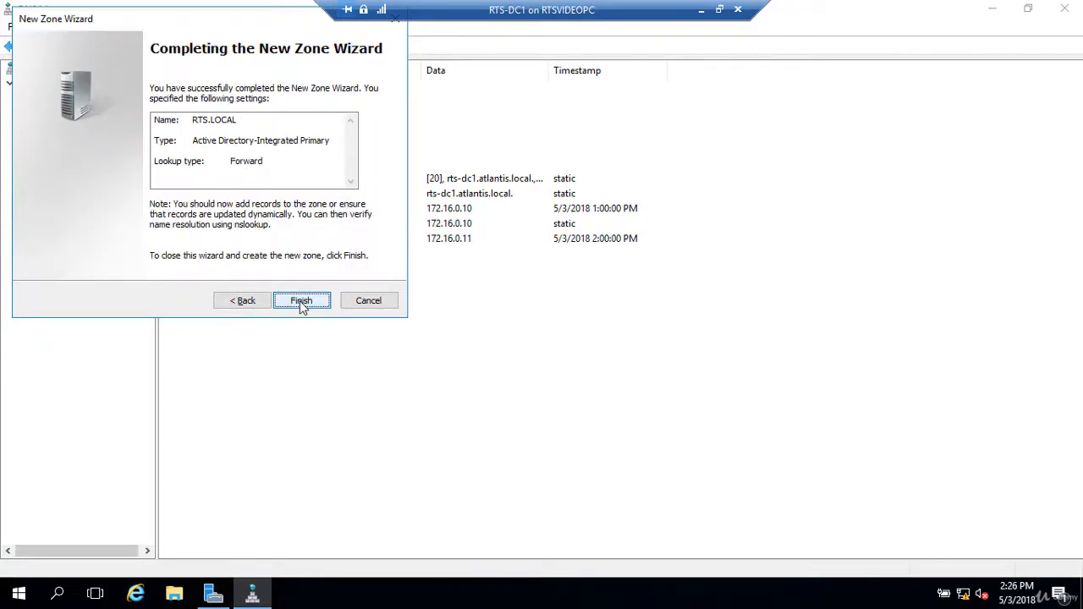
pyautogui.click(301, 302)
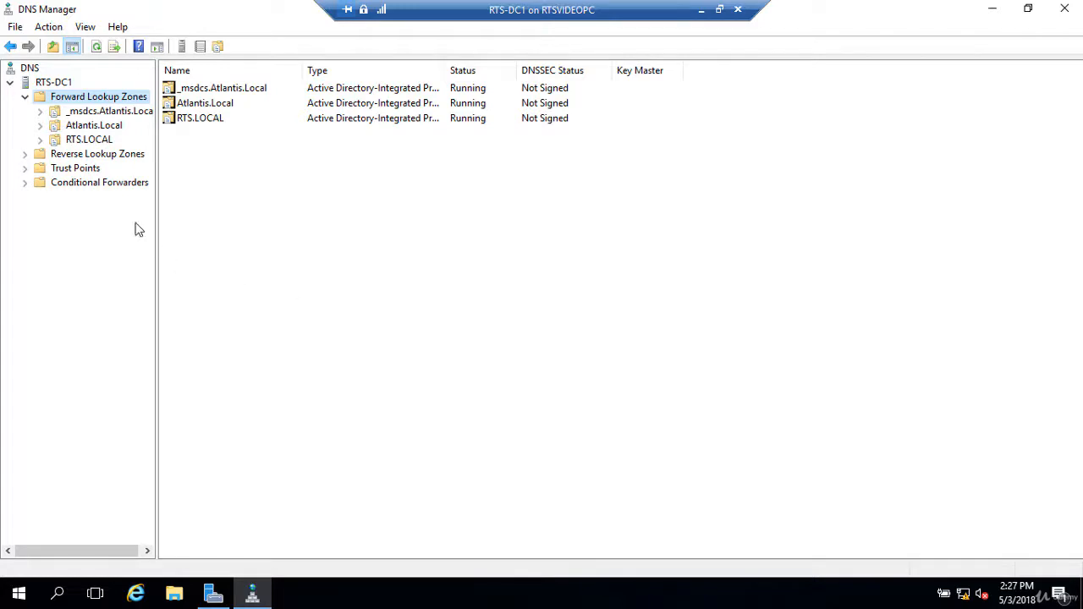
# Convert the RTS.LOCAL zone to a primary zone not stored in Active Directory, keeping dynamic updates at None.
pyautogui.click(91, 142)
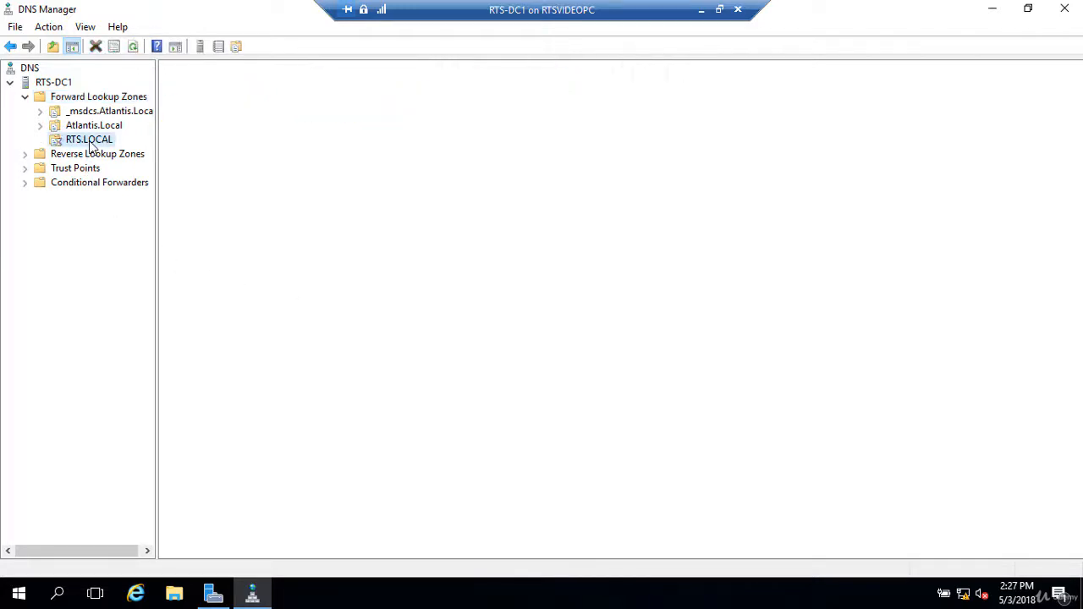
pyautogui.rightClick(91, 142)
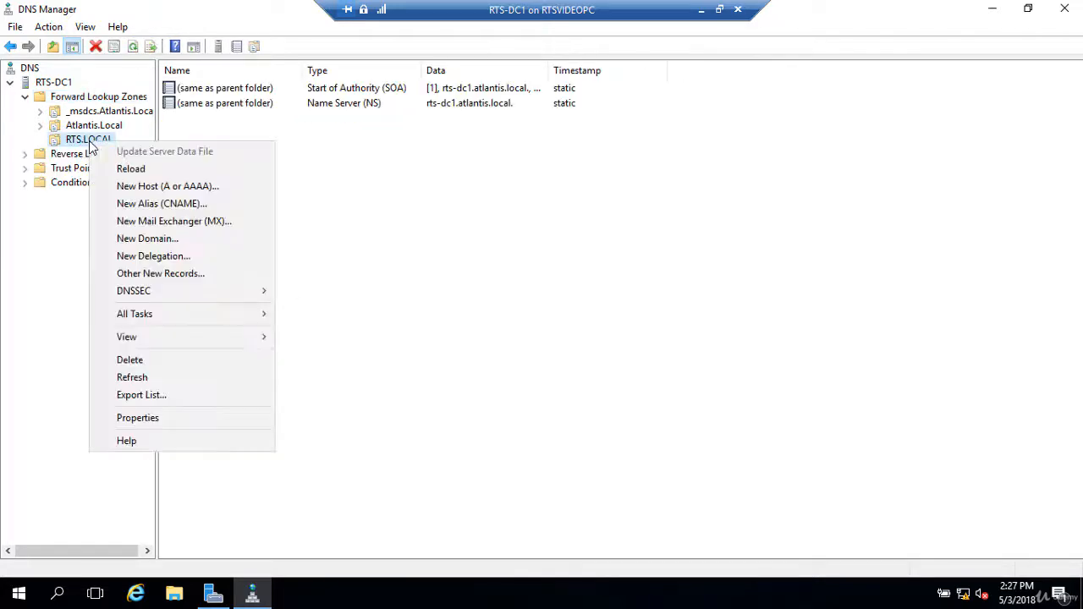
pyautogui.click(135, 419)
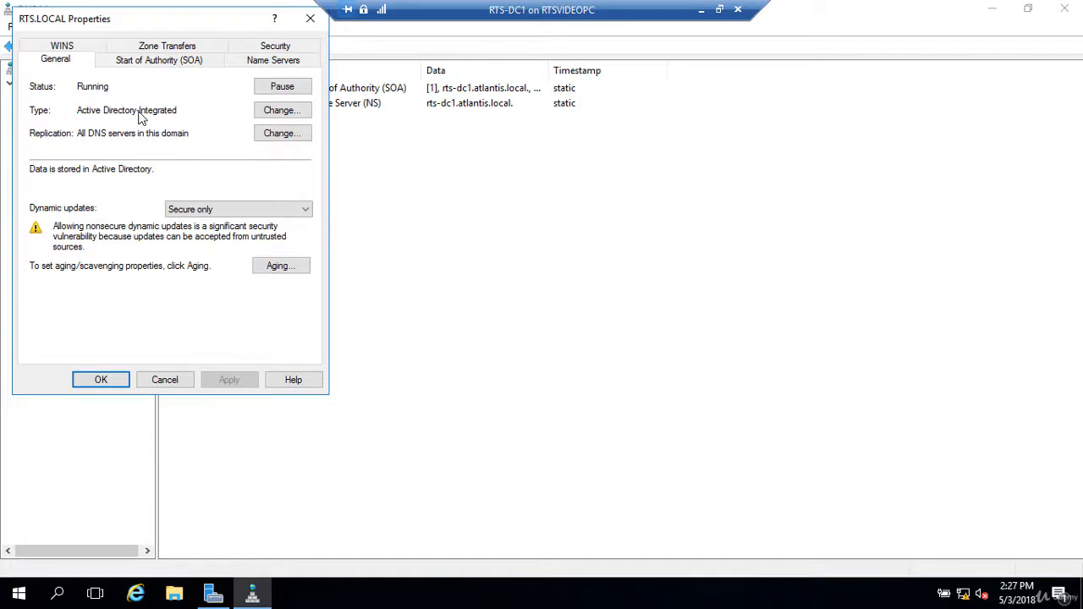
pyautogui.click(279, 114)
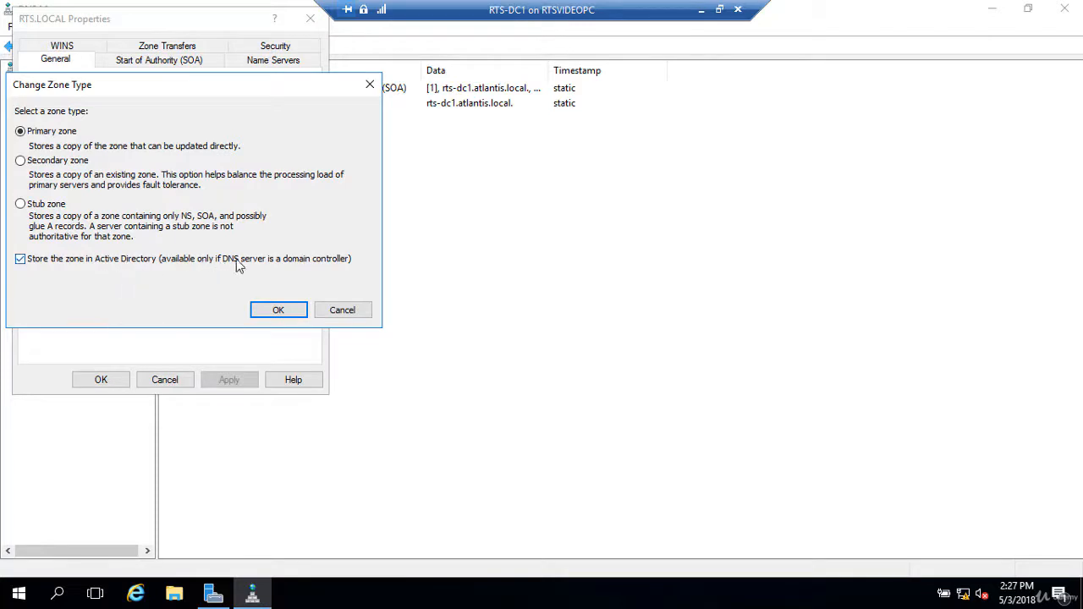
pyautogui.click(20, 259)
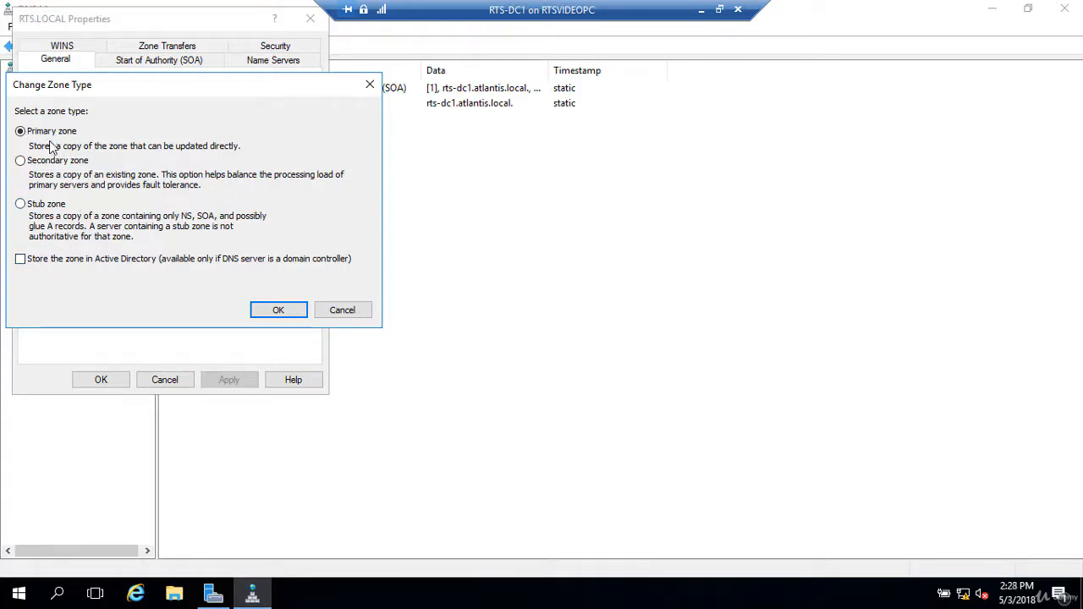
pyautogui.click(278, 311)
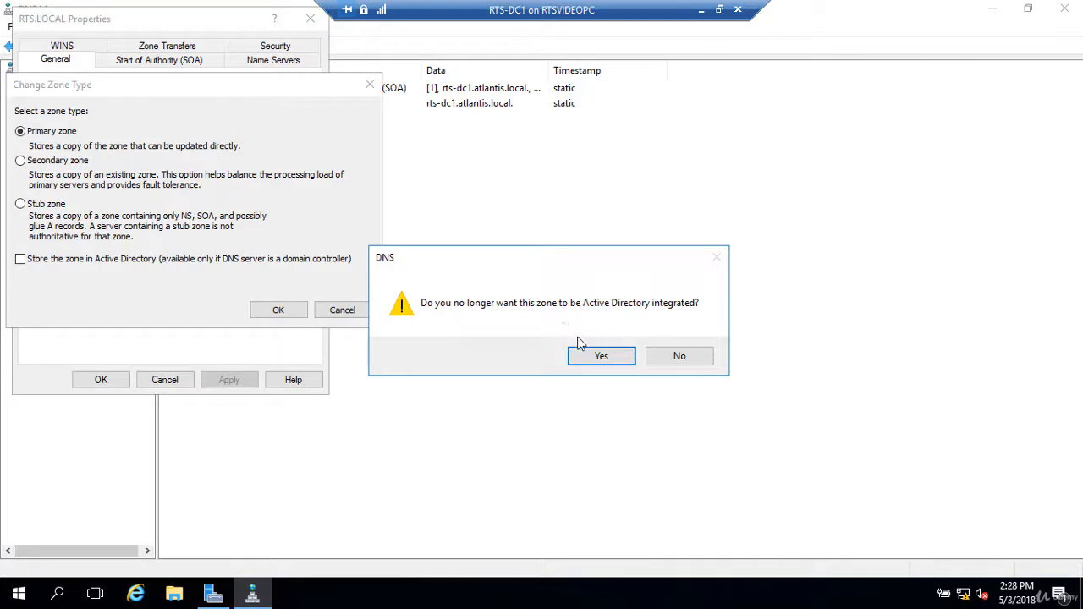
pyautogui.click(594, 359)
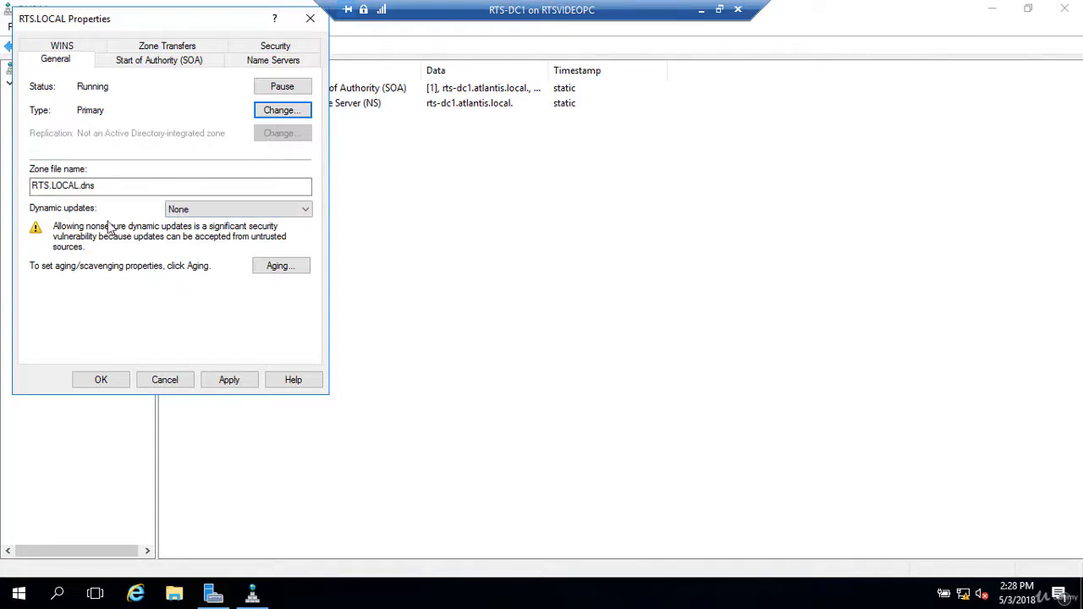
pyautogui.click(284, 213)
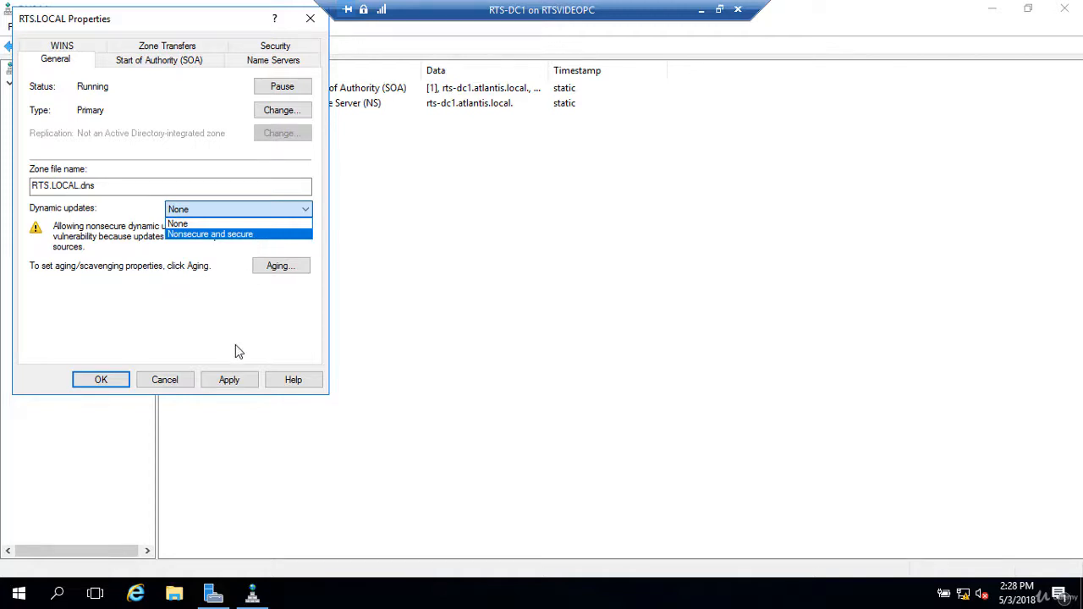
pyautogui.click(229, 382)
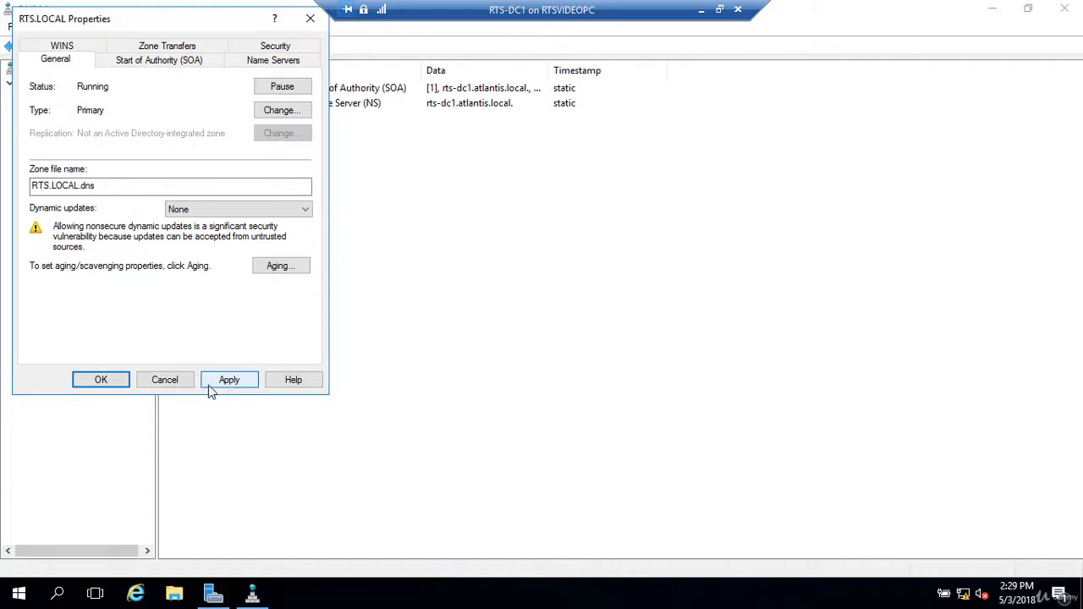
pyautogui.click(102, 381)
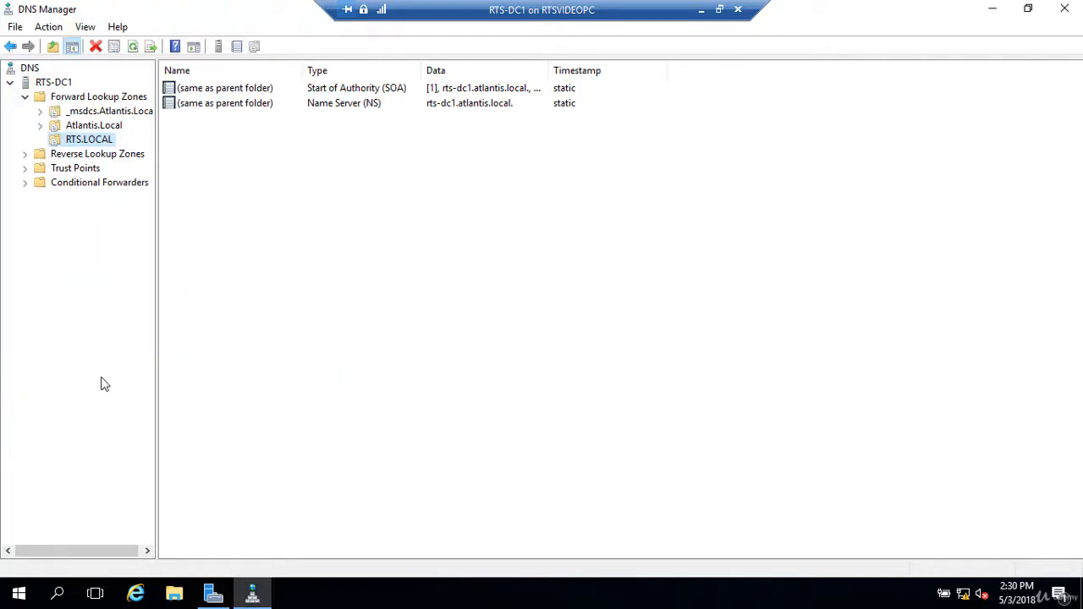
# Add a host (A) record named SalesPC01 with IP address 172.16.0.100 to the RTS.LOCAL zone.
pyautogui.rightClick(86, 146)
pyautogui.click(145, 187)
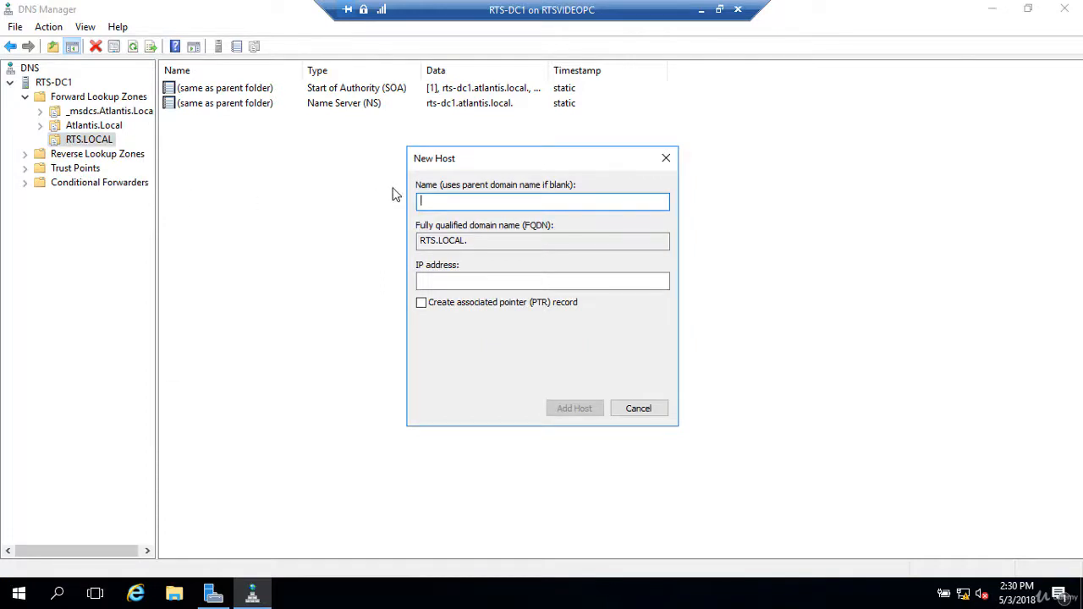
pyautogui.write('SalesPC01')
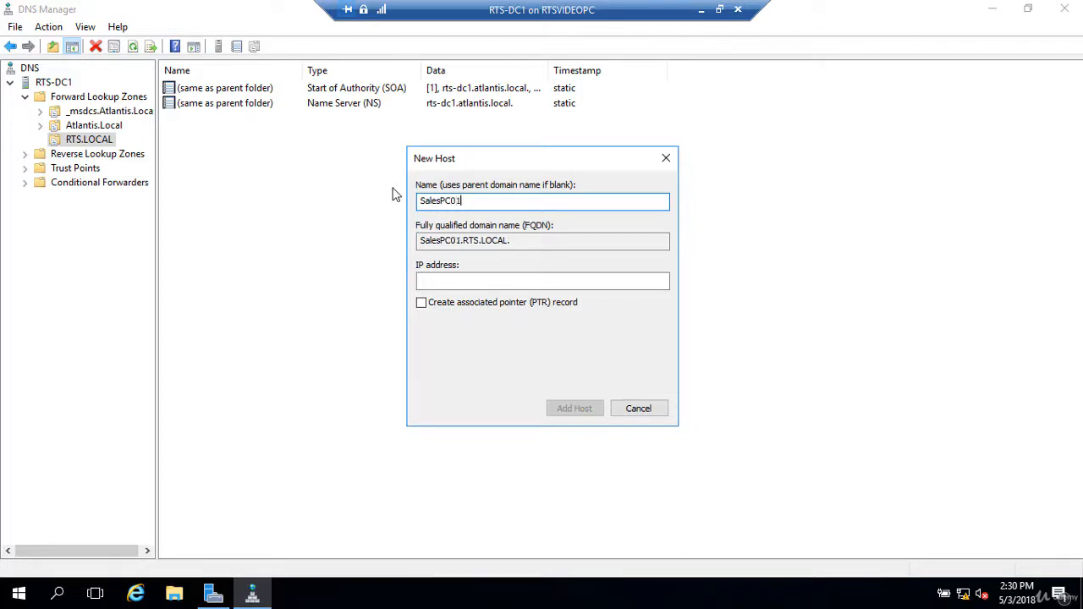
pyautogui.press('Tab')
pyautogui.press('Tab')
pyautogui.write('1')
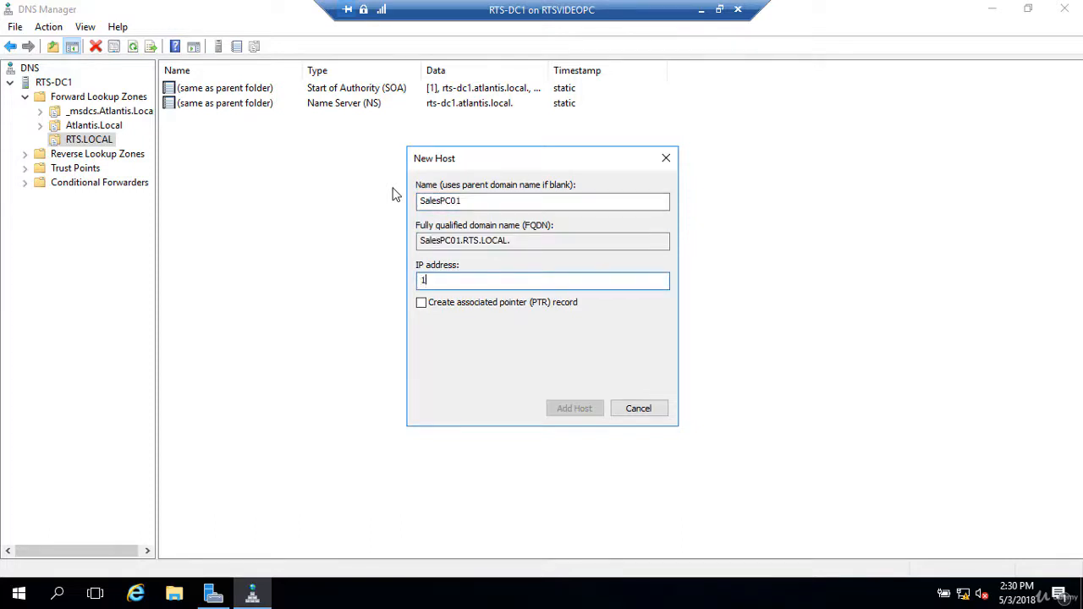
pyautogui.write('72.16.0.1')
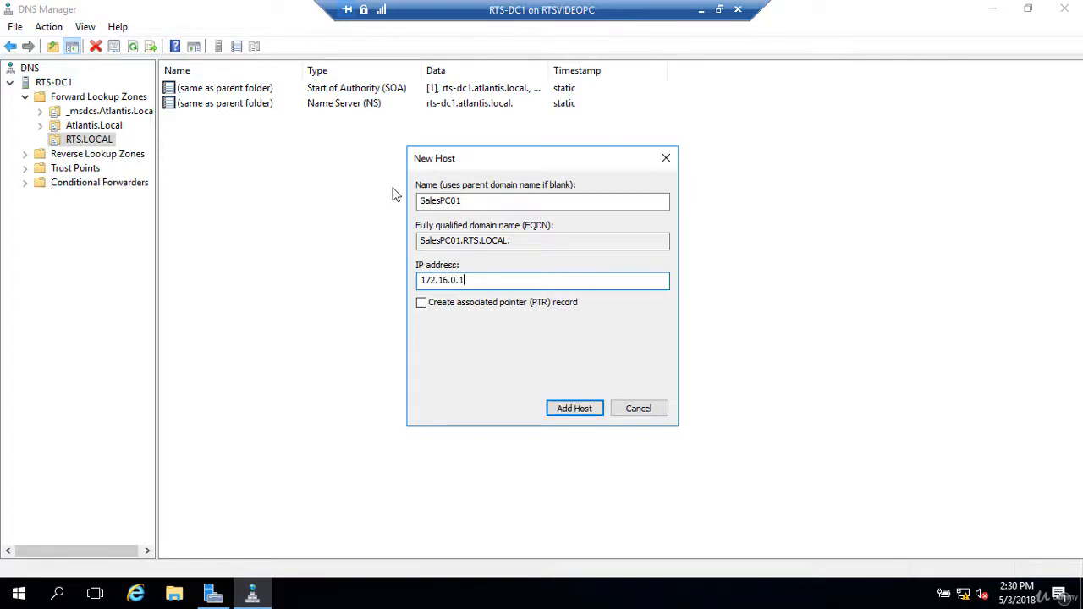
pyautogui.write('00')
pyautogui.click(571, 409)
pyautogui.click(687, 362)
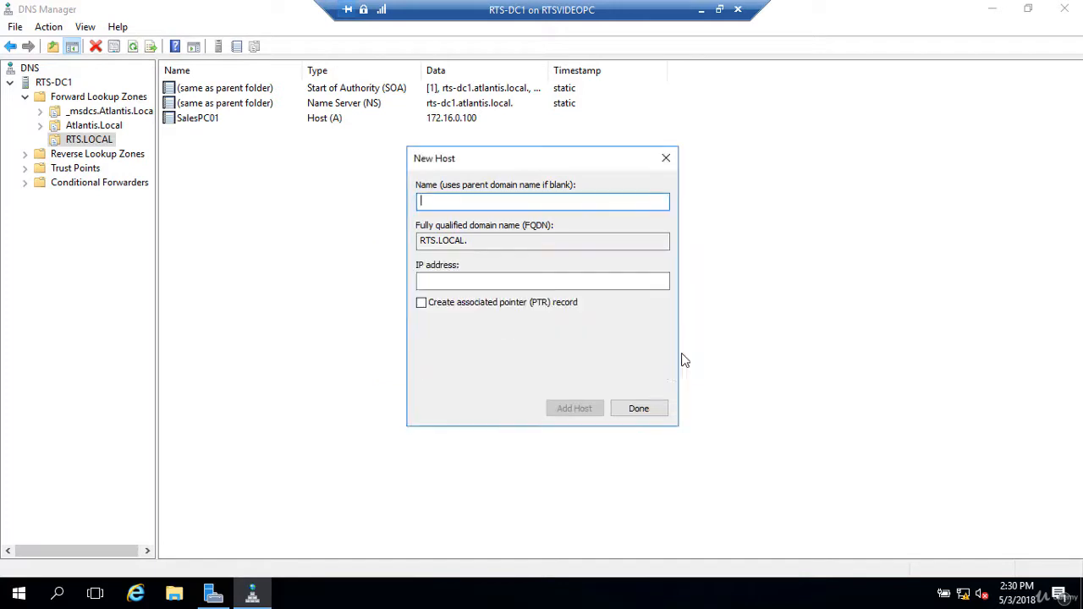
pyautogui.click(639, 408)
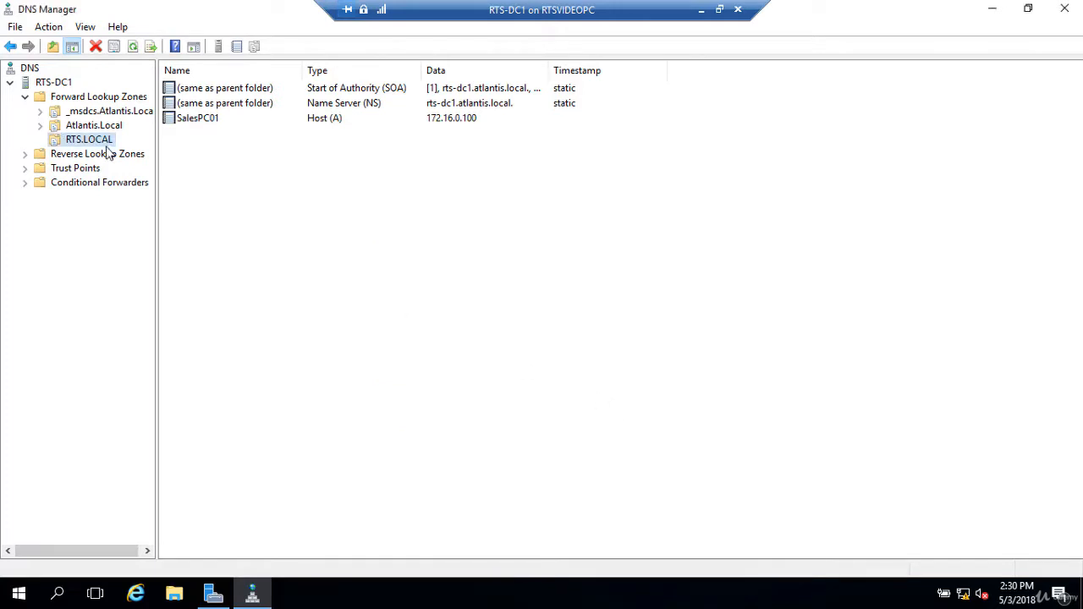
# Allow zone transfers for the RTS.LOCAL zone, limited to servers listed as its name servers.
pyautogui.click(87, 141)
pyautogui.rightClick(90, 145)
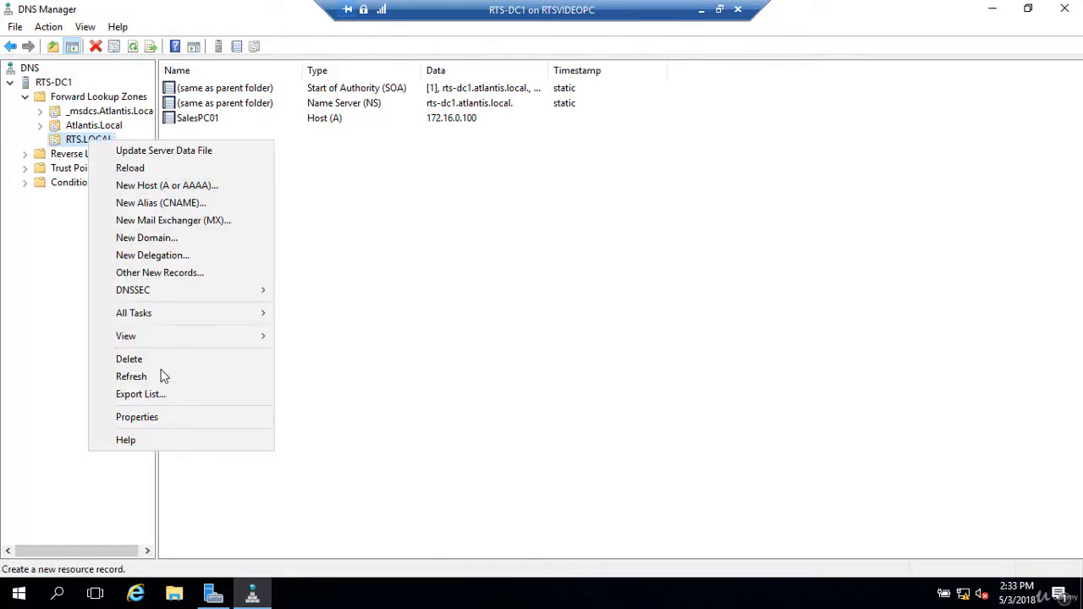
pyautogui.click(165, 424)
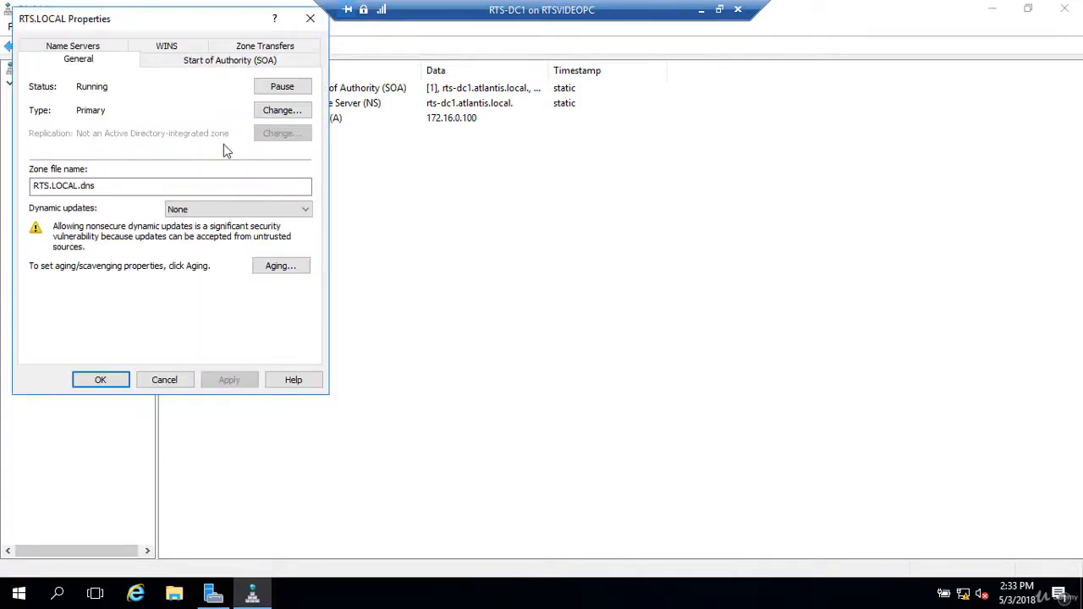
pyautogui.click(271, 48)
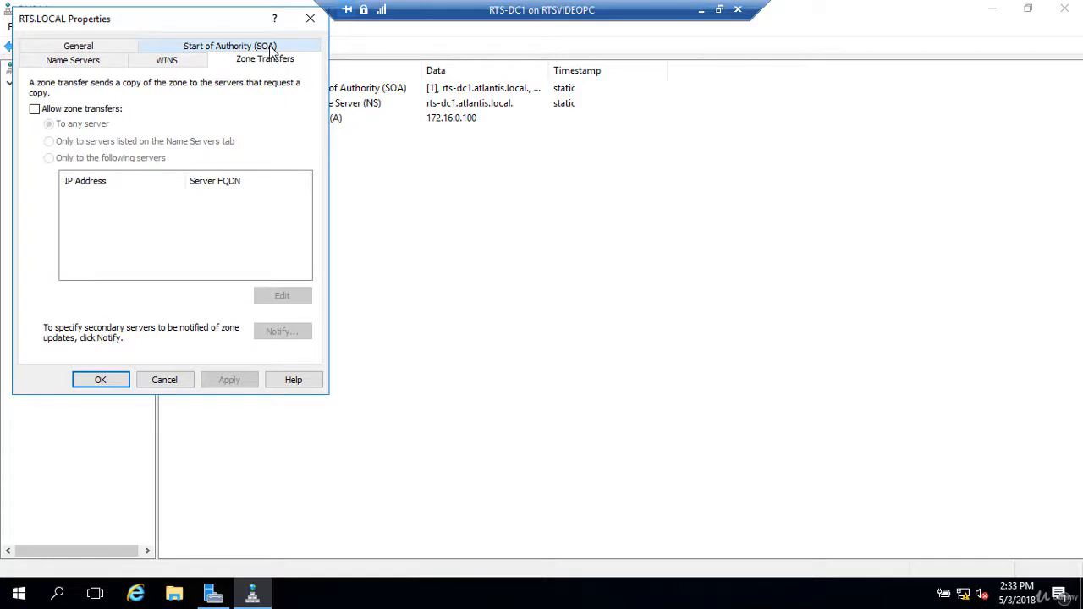
pyautogui.click(35, 109)
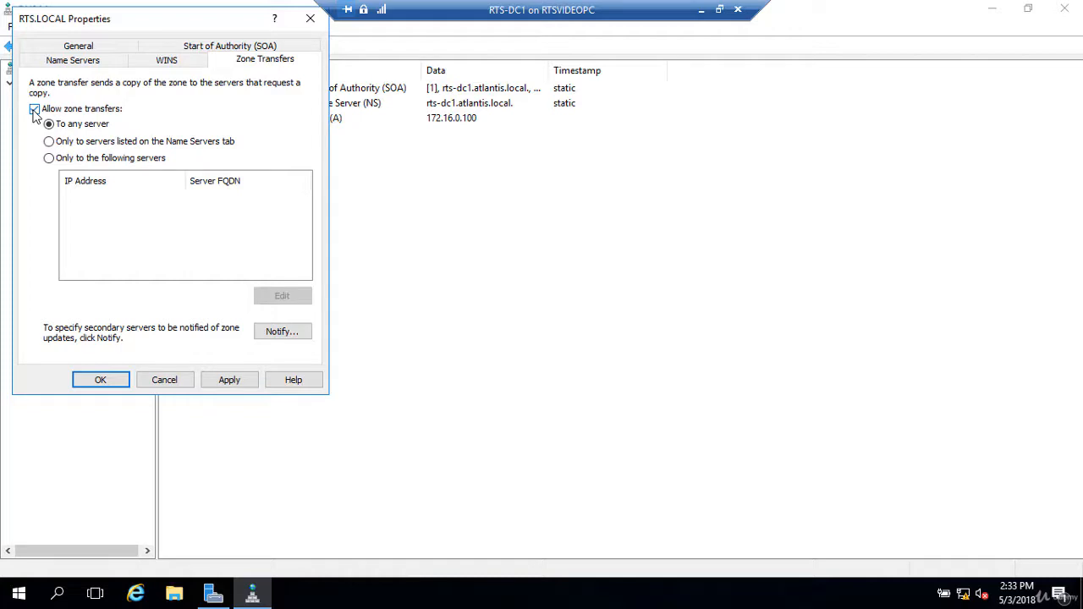
pyautogui.click(72, 142)
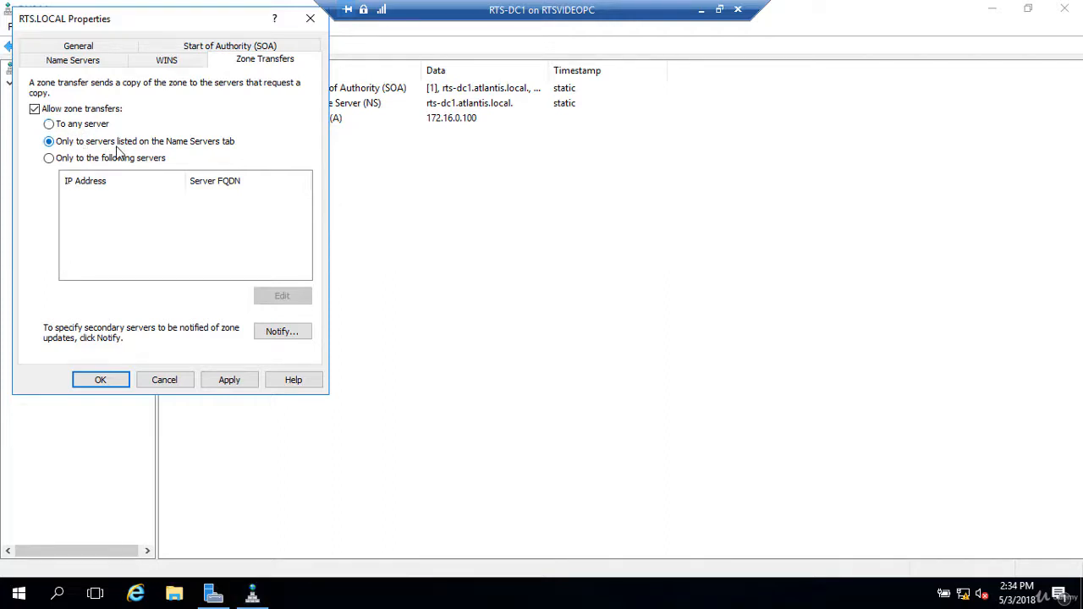
# Look at the zone's name server list and the form for adding a new name server record.
pyautogui.click(67, 64)
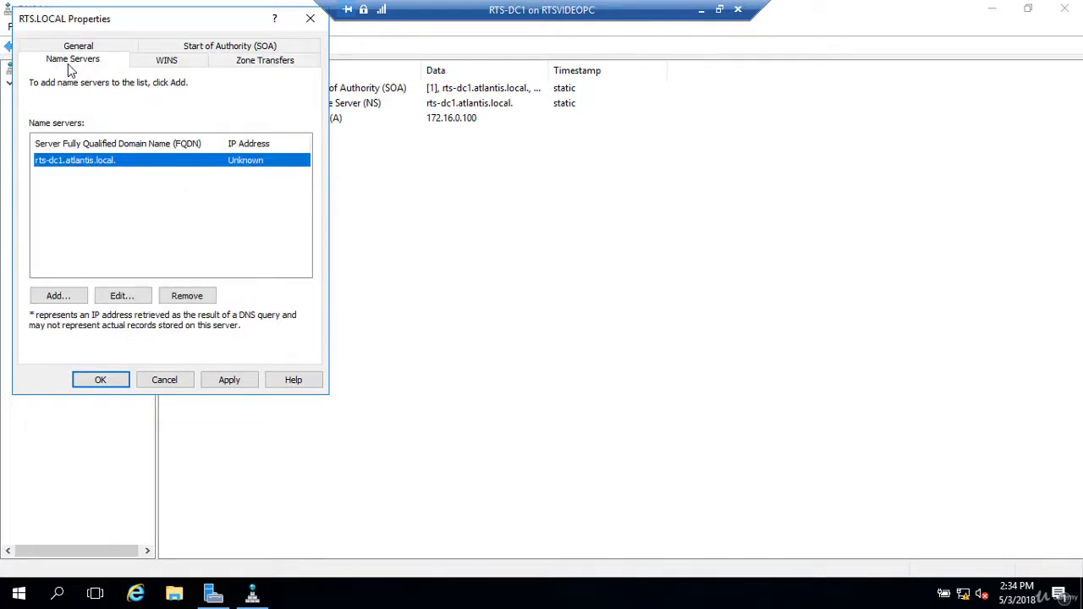
pyautogui.click(58, 298)
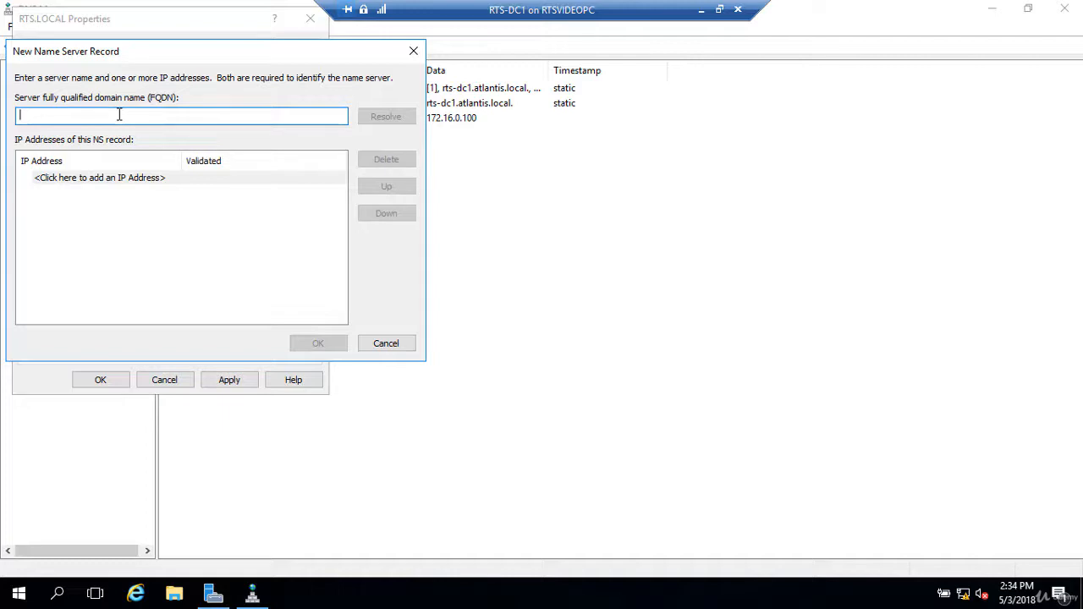
pyautogui.click(385, 343)
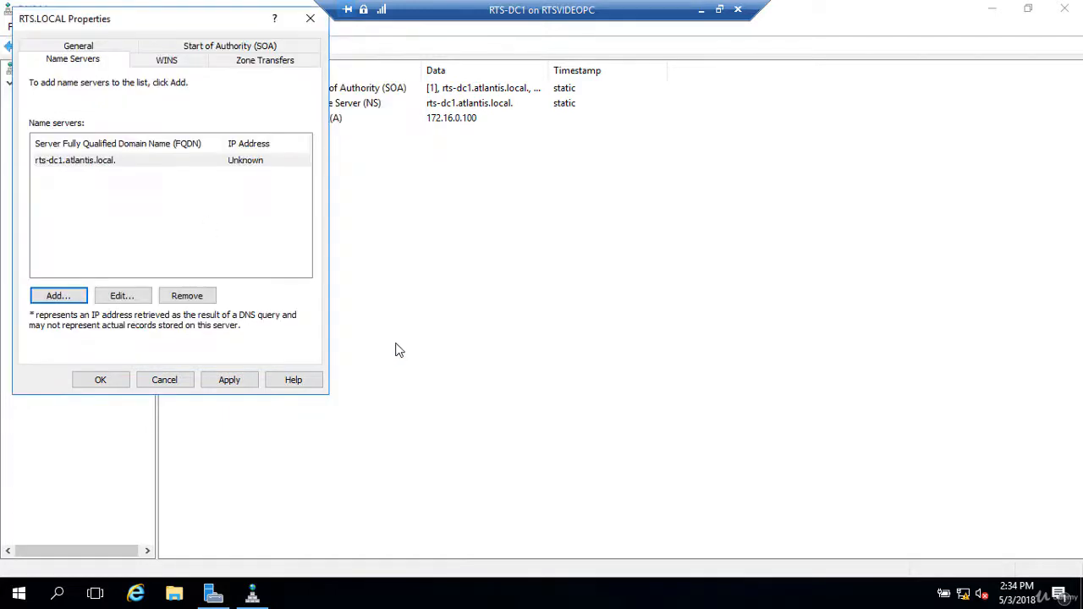
# Restrict RTS.LOCAL zone transfers to the specific secondary server 172.16.0.11 and apply the change.
pyautogui.click(286, 66)
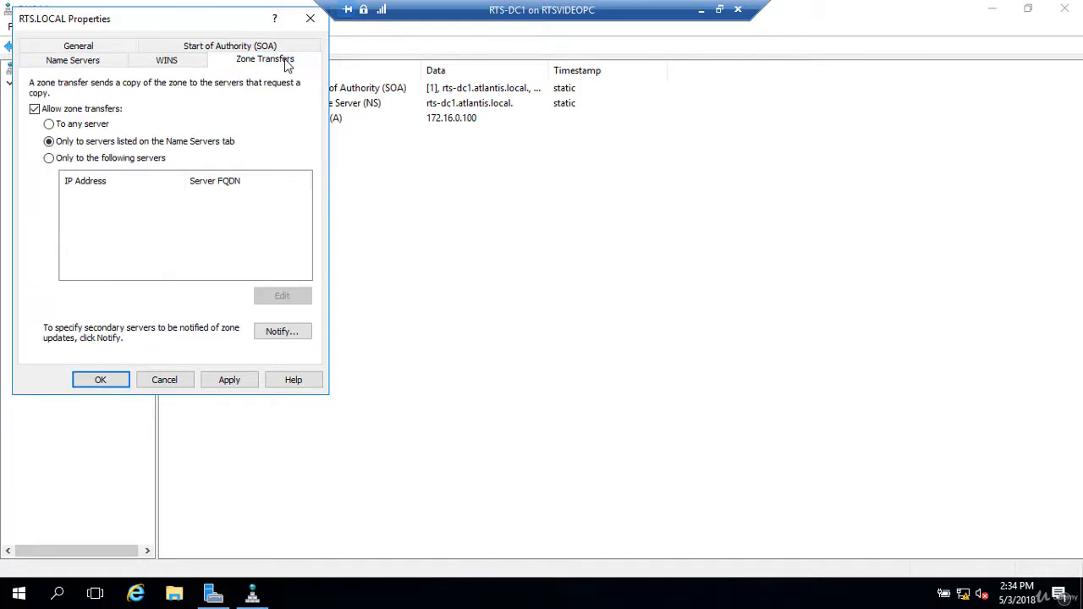
pyautogui.click(49, 158)
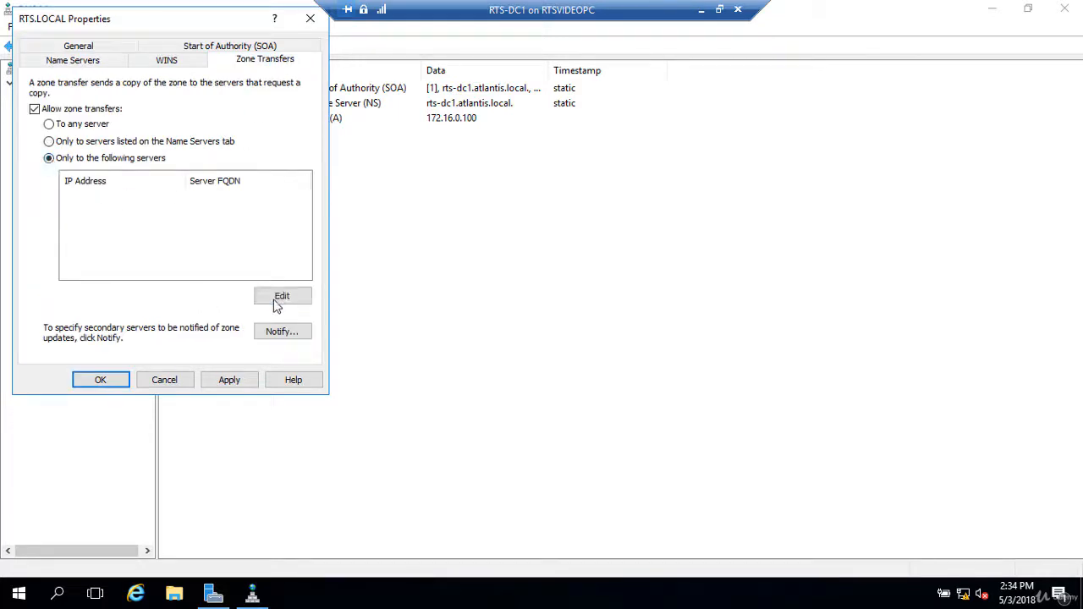
pyautogui.click(282, 296)
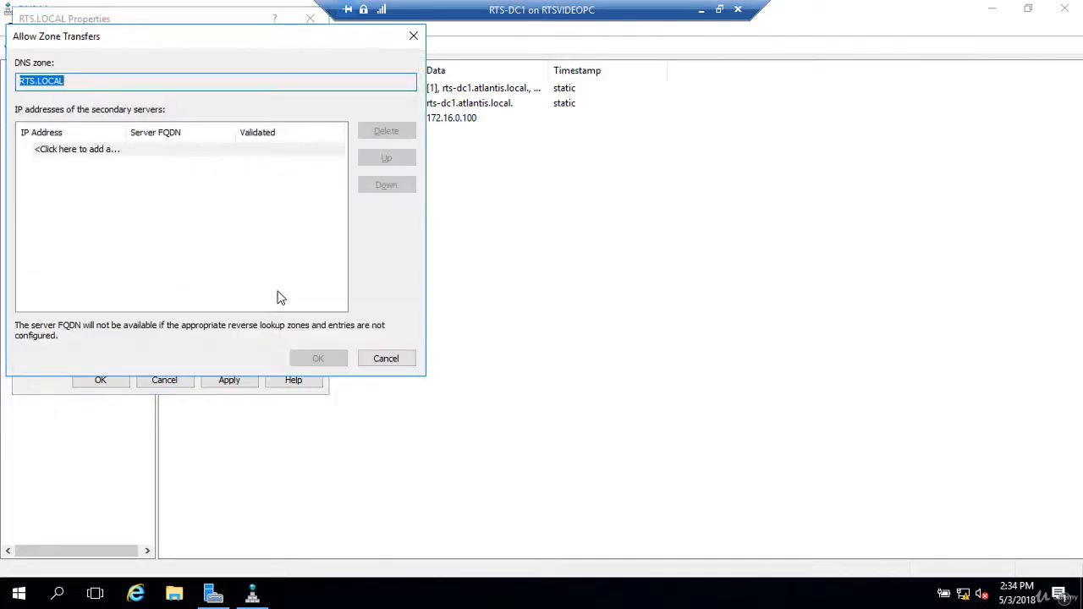
pyautogui.click(107, 149)
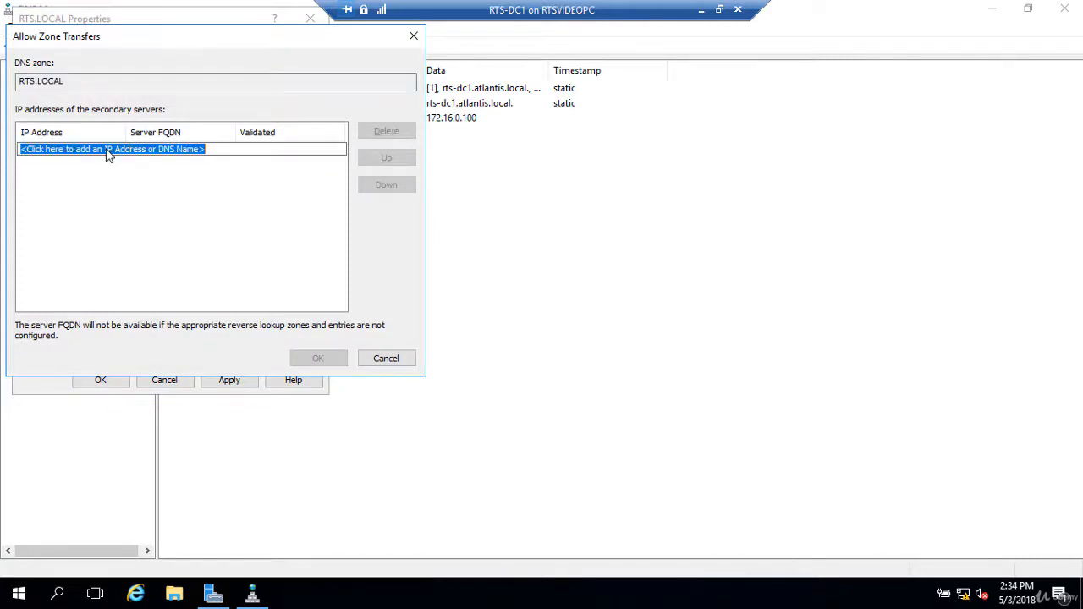
pyautogui.write('17')
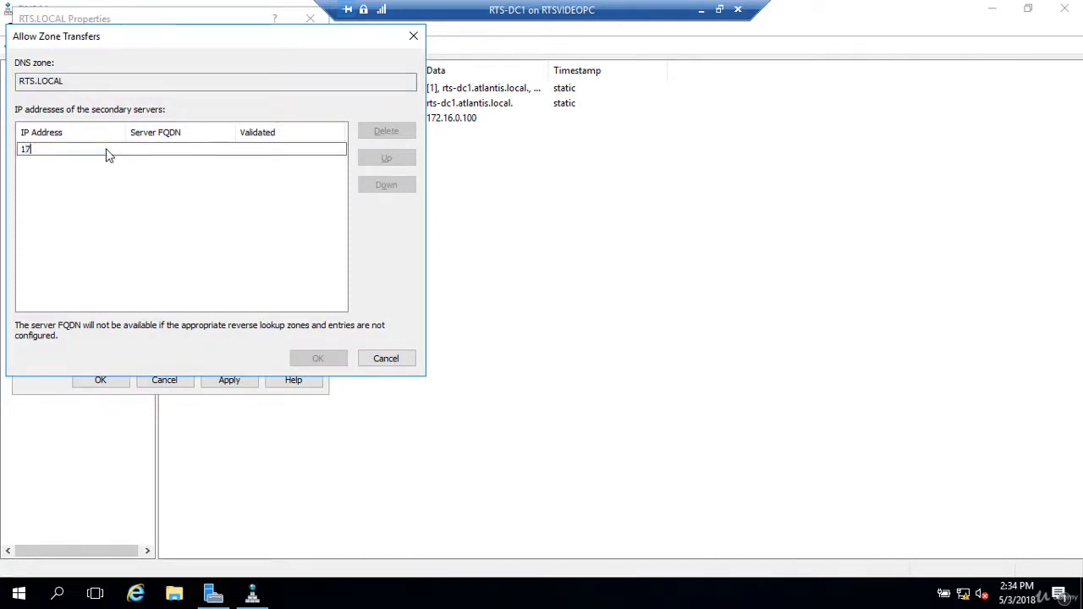
pyautogui.write('2.16.0.11')
pyautogui.press('Return')
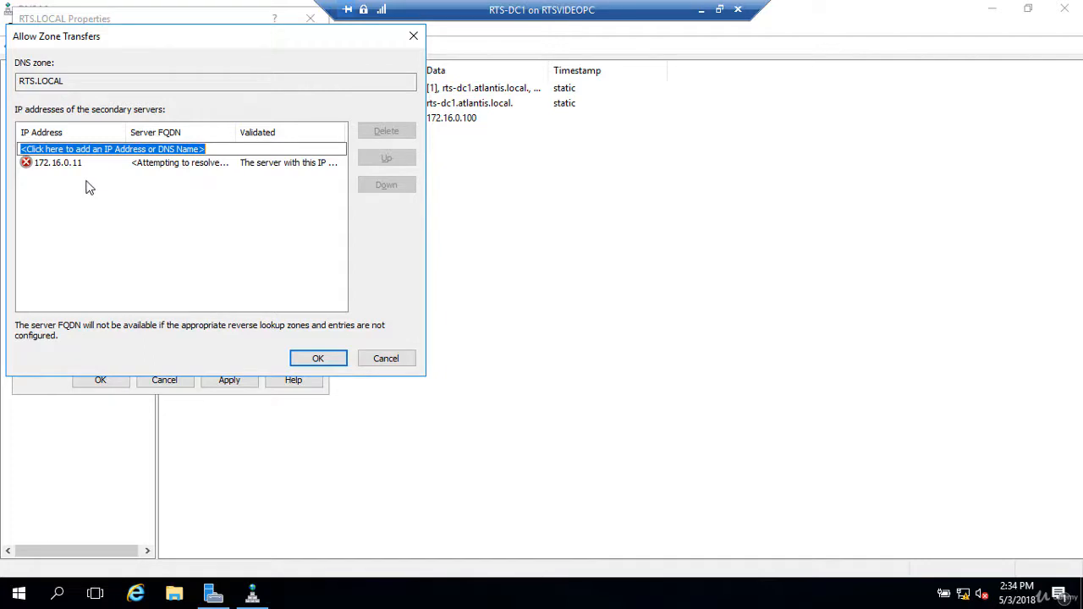
pyautogui.click(324, 360)
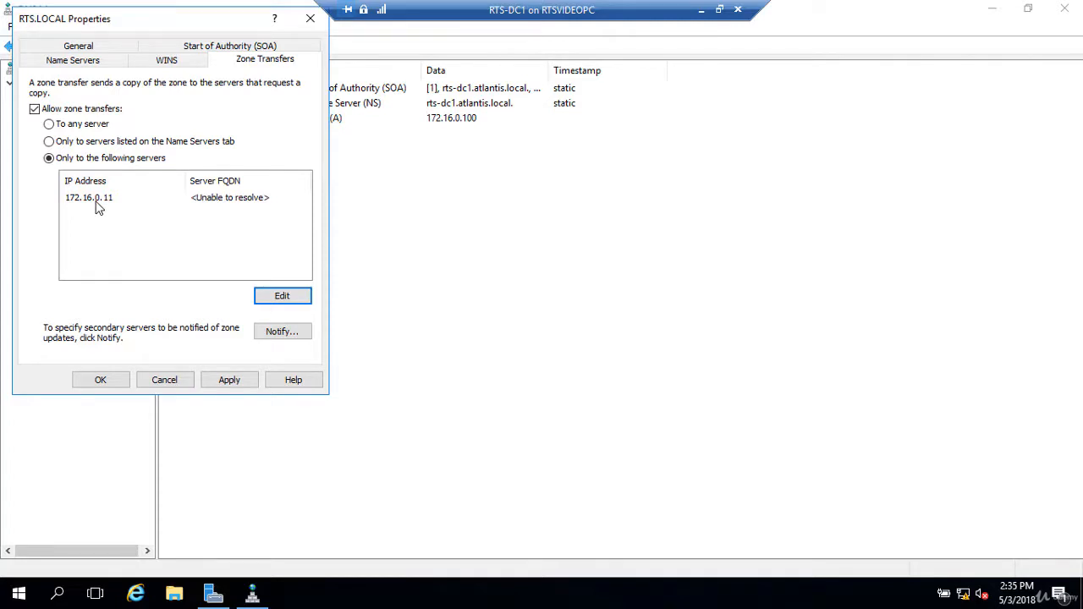
pyautogui.click(231, 380)
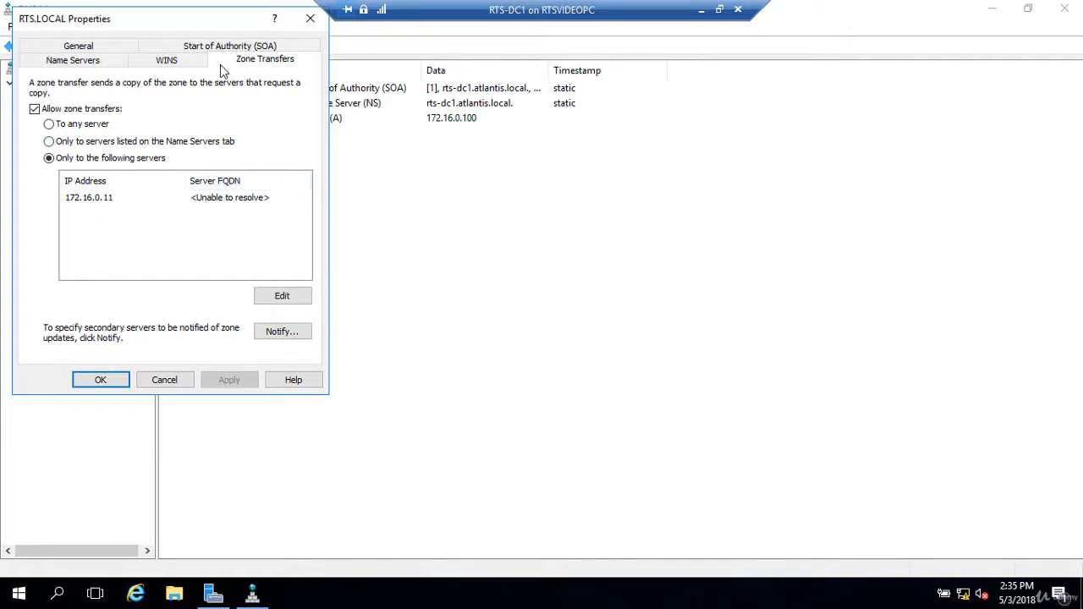
# Review the refresh, retry, expiry and TTL intervals in the zone's Start of Authority settings, and close the zone properties.
pyautogui.click(259, 49)
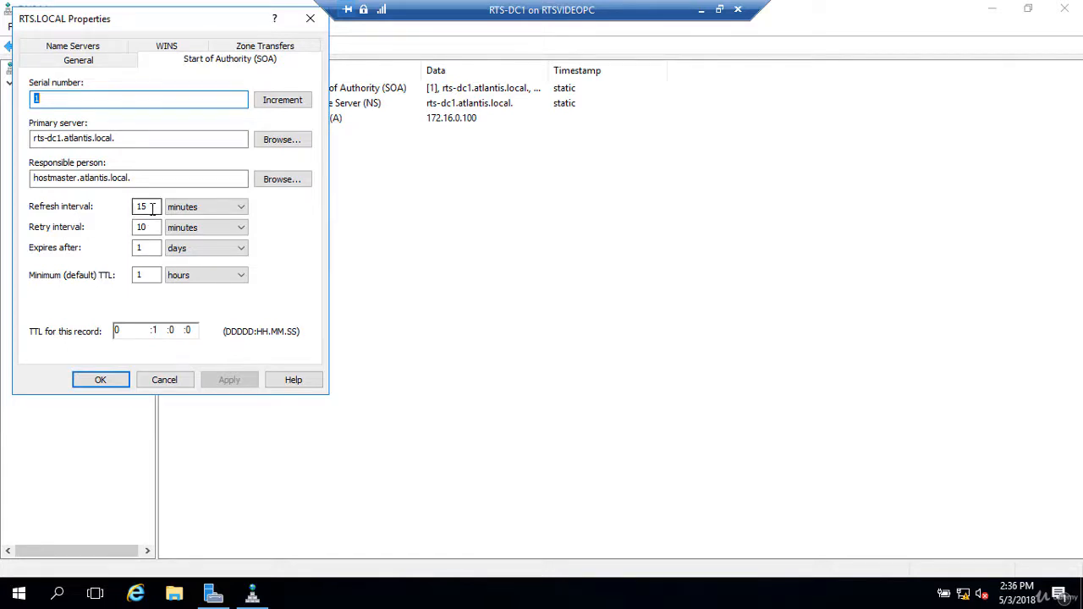
pyautogui.click(216, 208)
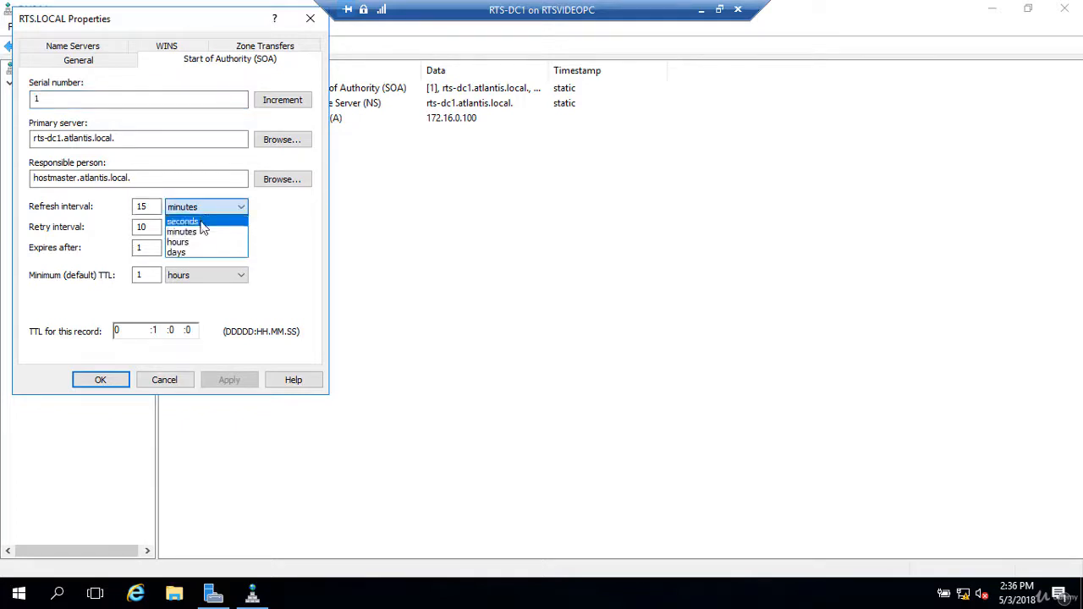
pyautogui.click(82, 245)
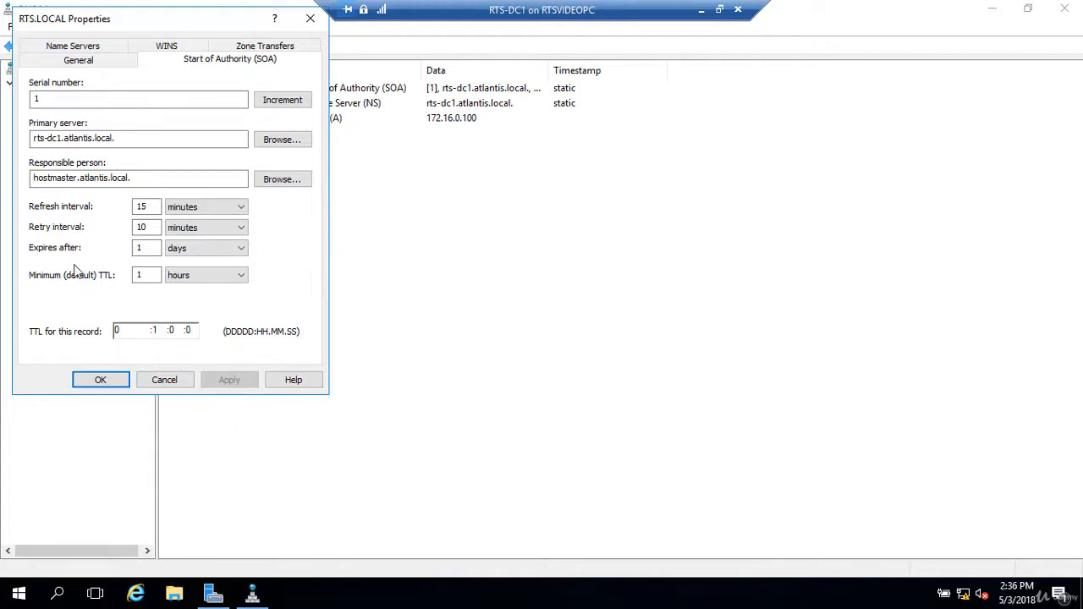
pyautogui.click(110, 385)
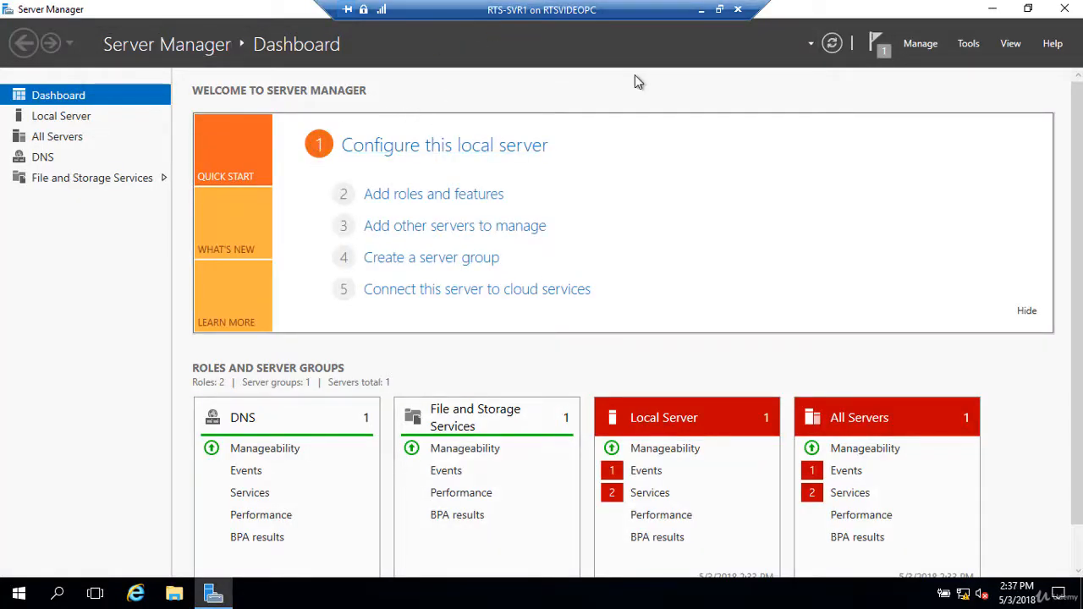
# On RTS-SVR1, open DNS Manager from Server Manager, show the server's forward lookup zones, and maximize the window.
pyautogui.click(977, 45)
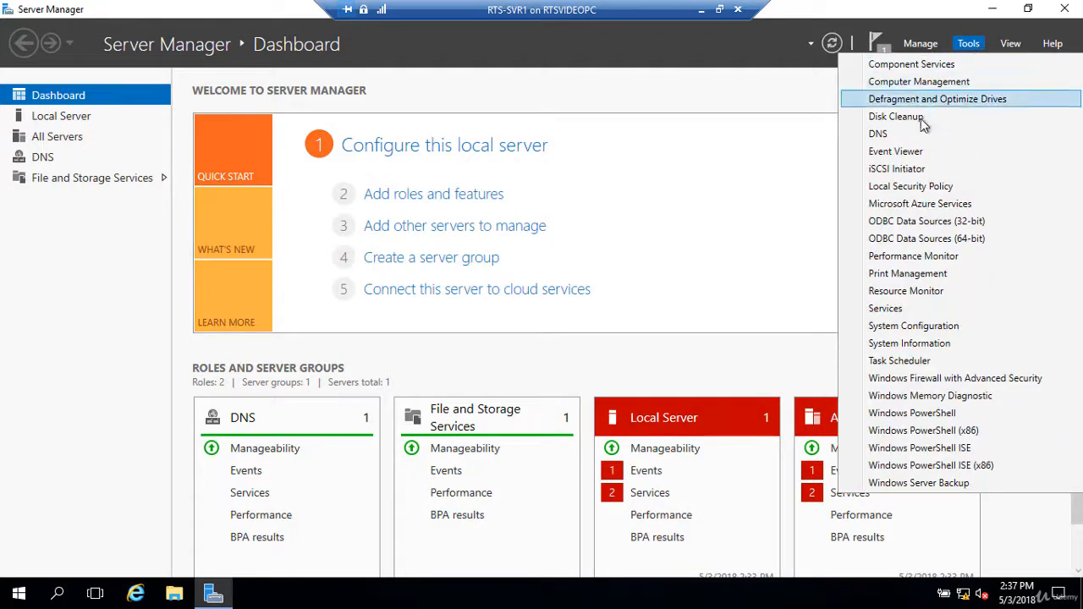
pyautogui.click(907, 138)
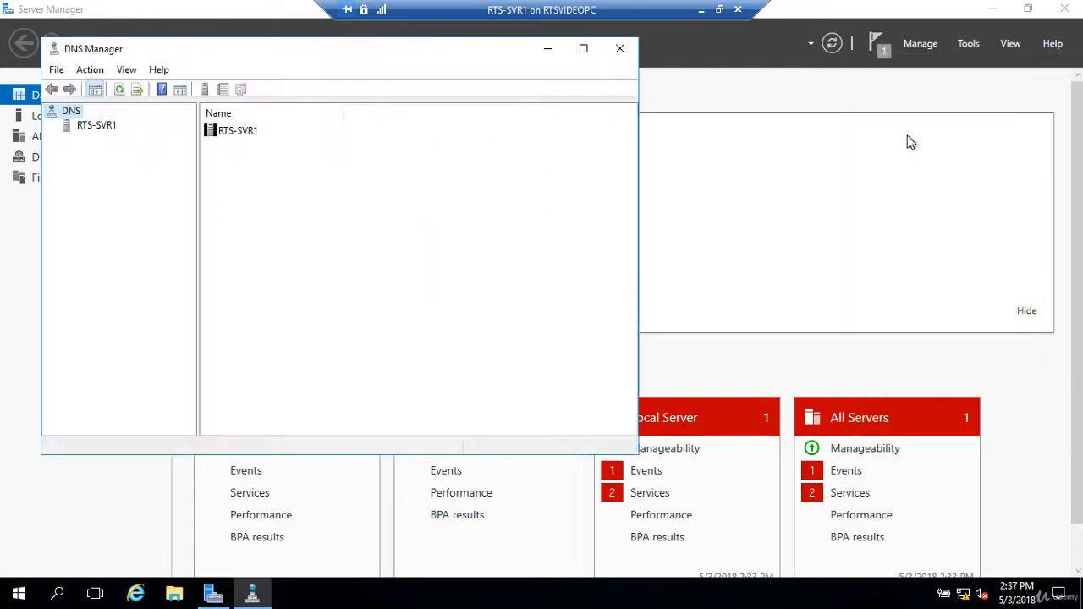
pyautogui.click(89, 127)
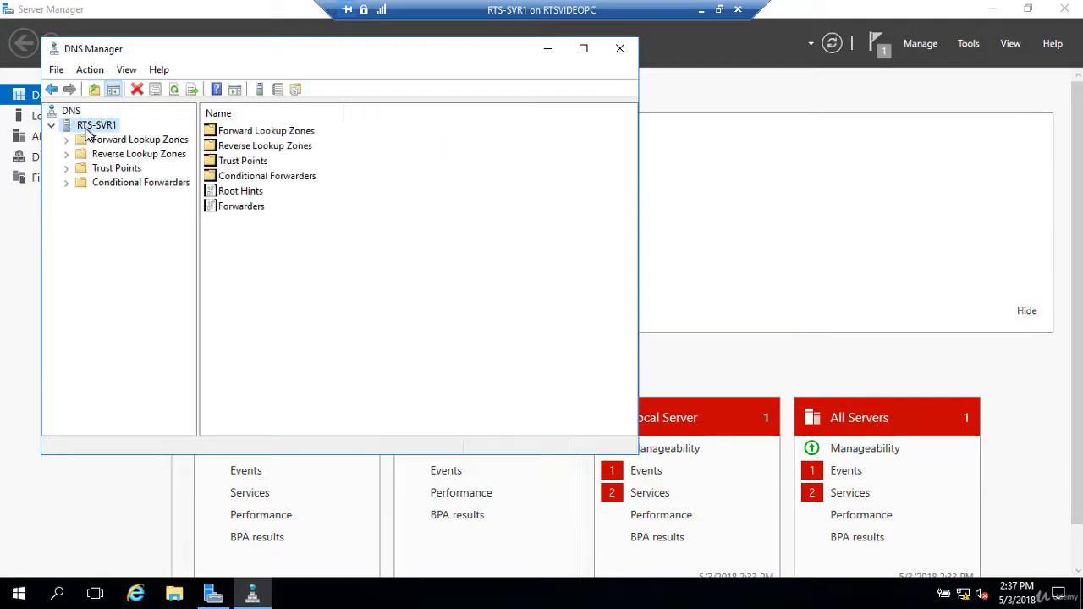
pyautogui.click(95, 141)
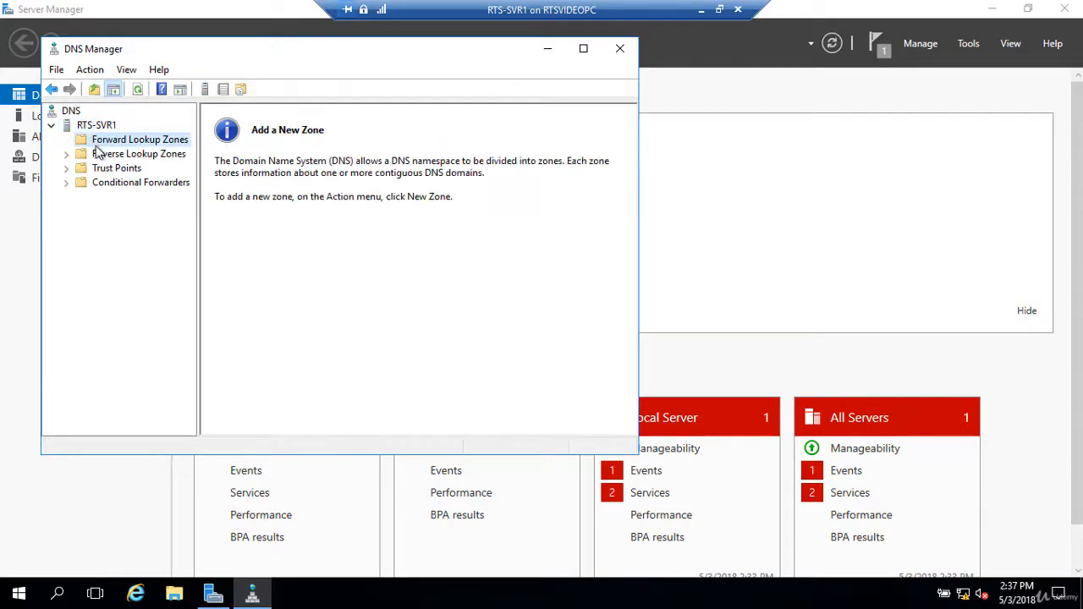
pyautogui.doubleClick(334, 53)
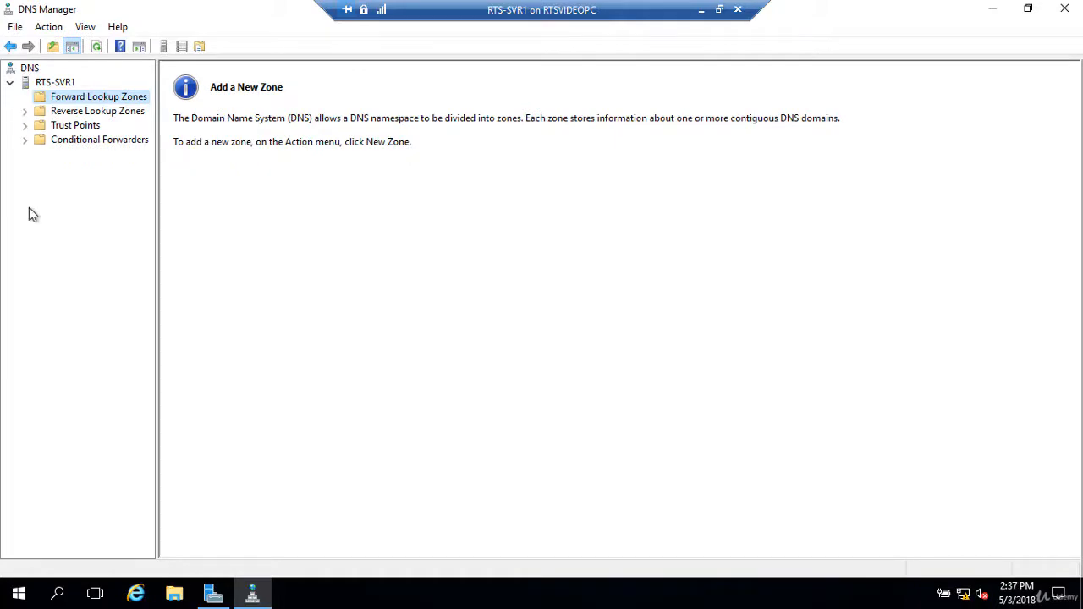
# Start a new forward lookup secondary zone on RTS-SVR1 and name it rts.local.
pyautogui.rightClick(88, 98)
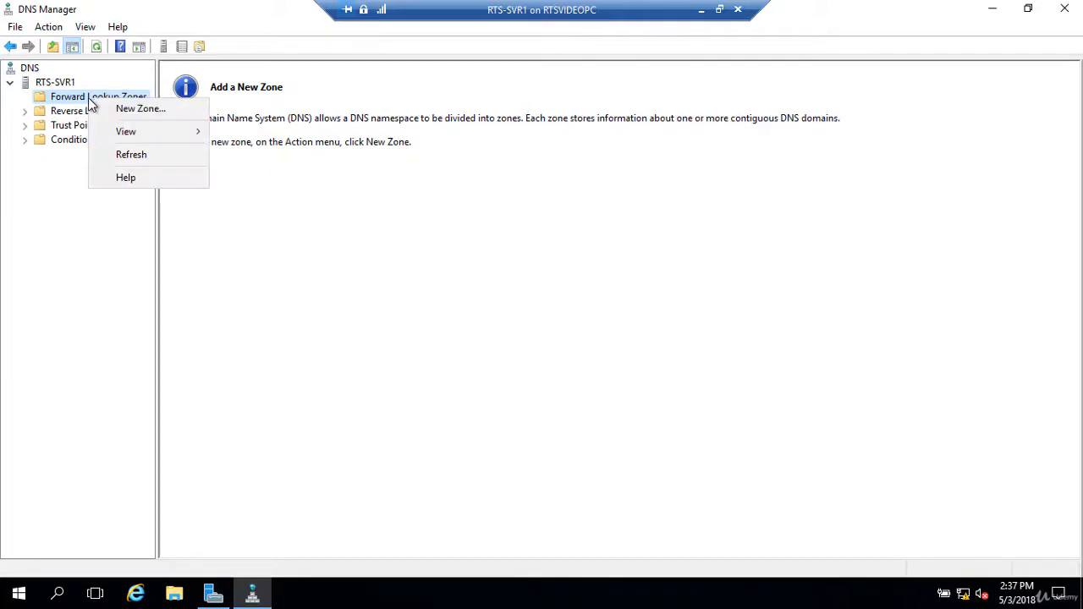
pyautogui.click(121, 109)
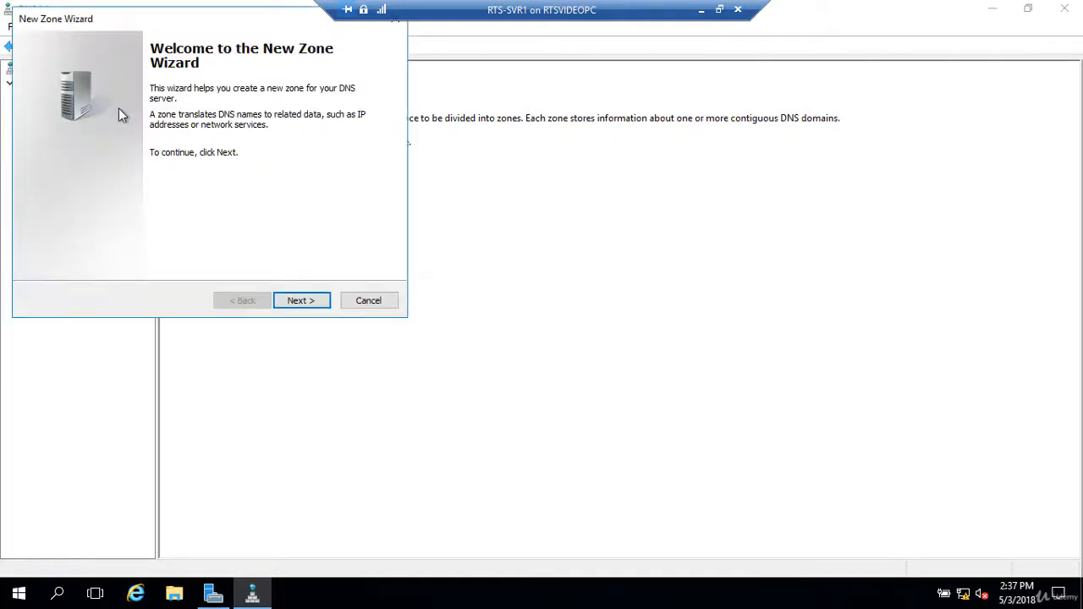
pyautogui.click(299, 301)
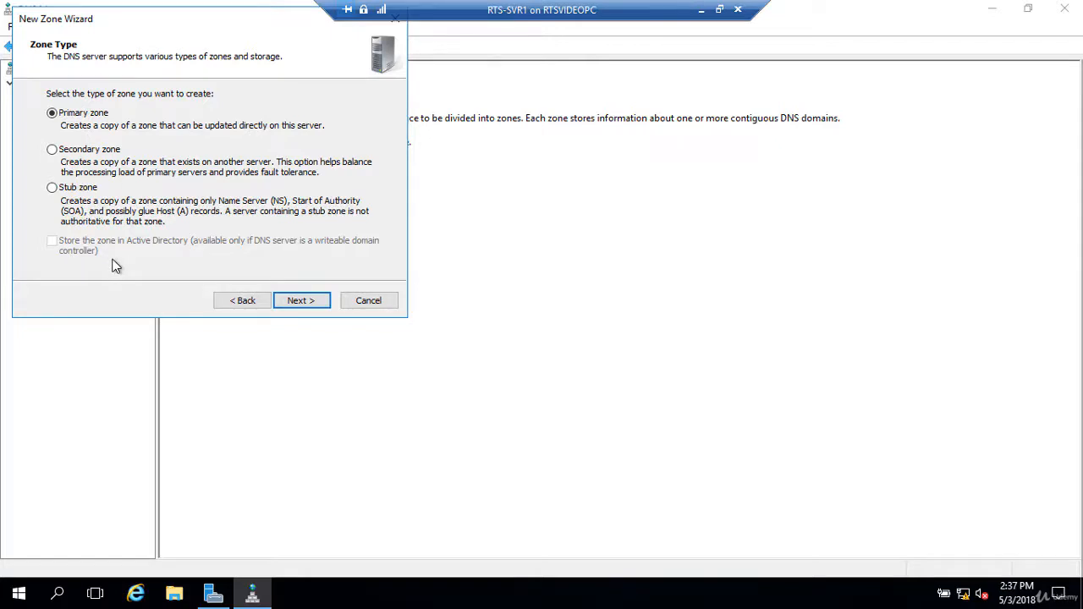
pyautogui.click(52, 150)
pyautogui.click(301, 301)
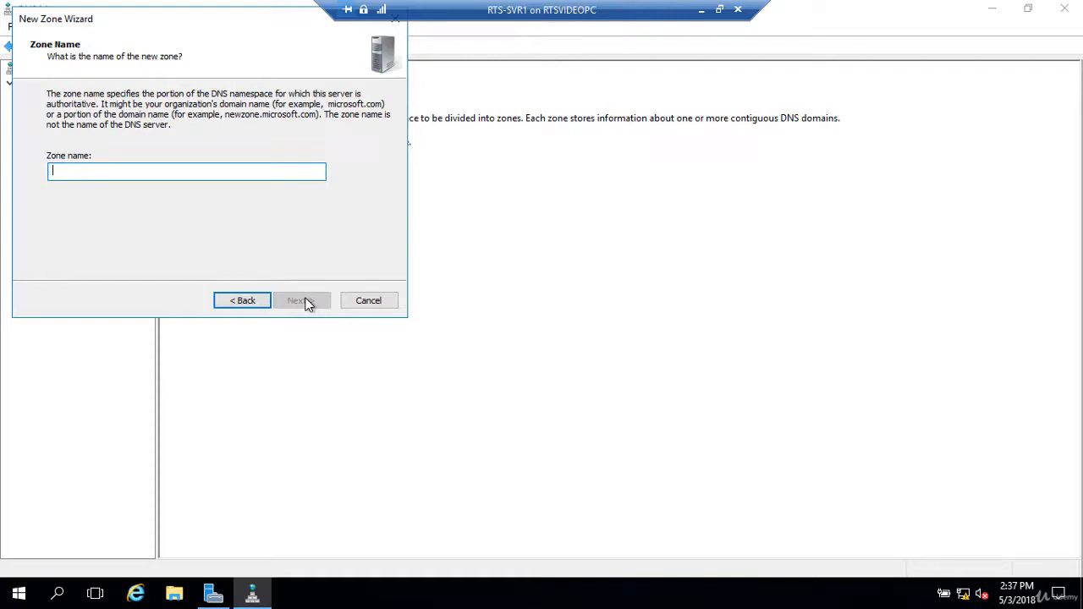
pyautogui.write('rts')
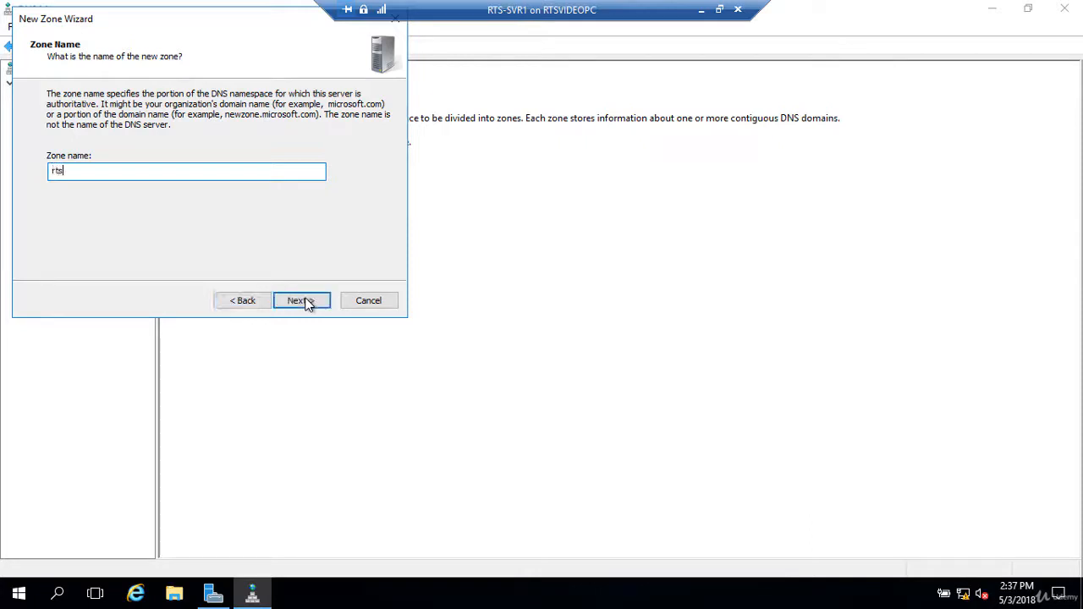
pyautogui.write('.local')
pyautogui.click(306, 303)
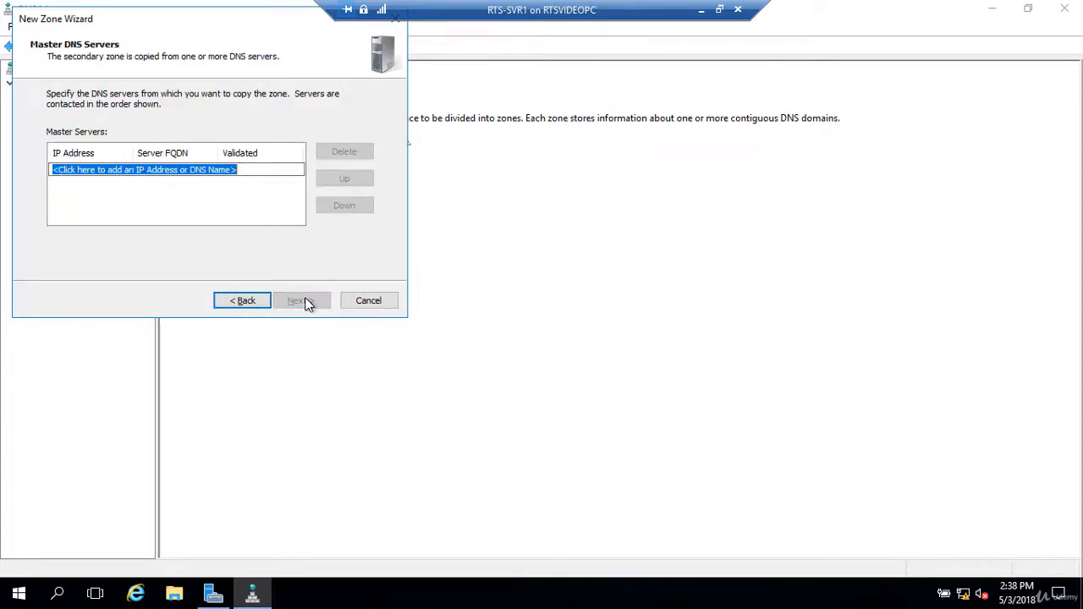
# Add 172.16.0.10 as the master DNS server for the secondary zone and finish creating it.
pyautogui.write('172.16.0.')
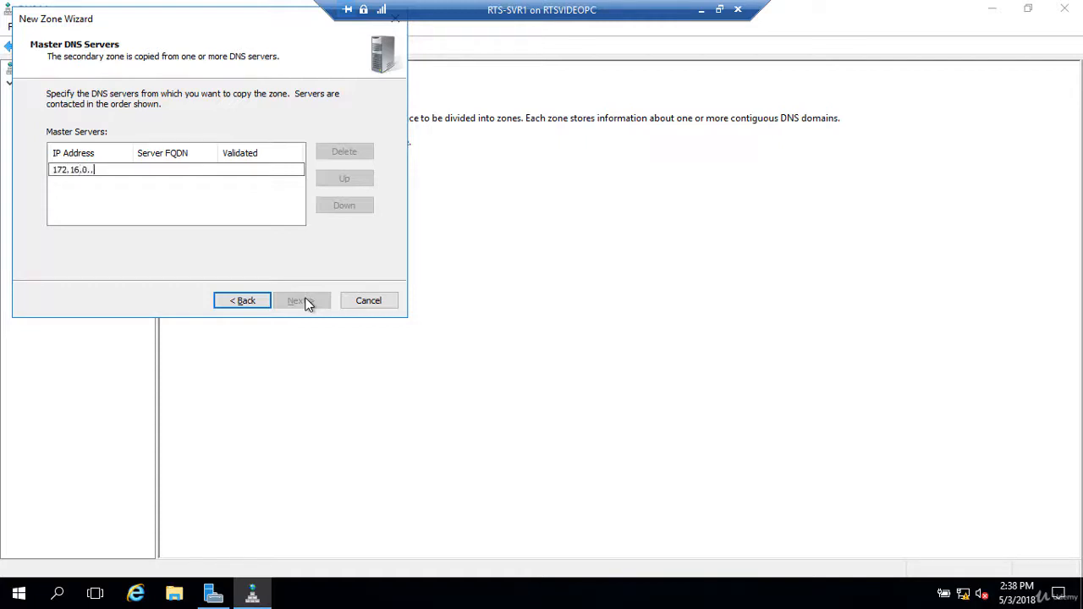
pyautogui.write('10')
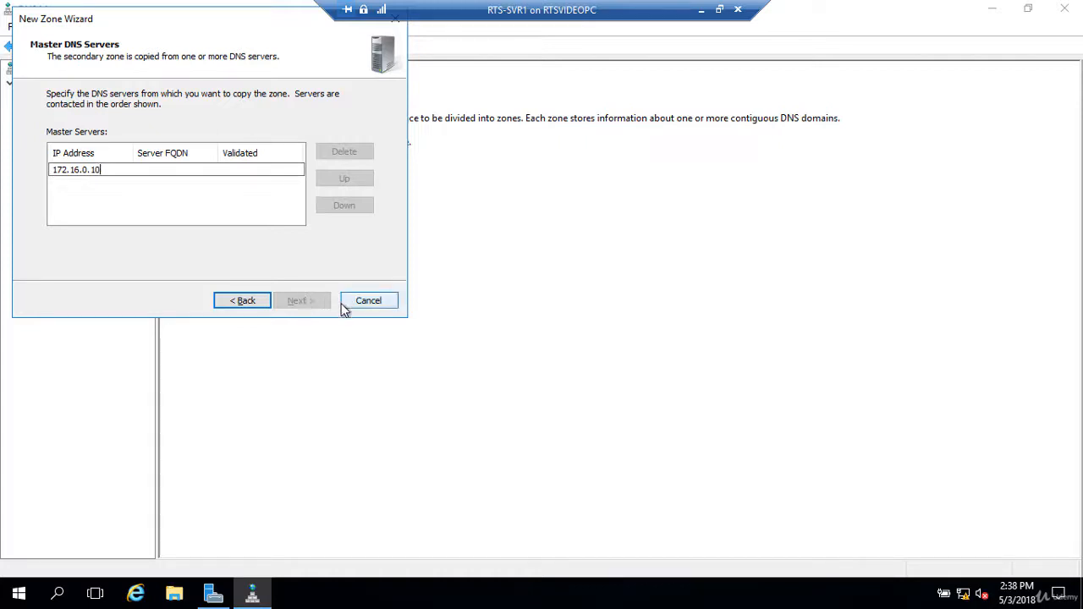
pyautogui.click(260, 219)
pyautogui.click(301, 300)
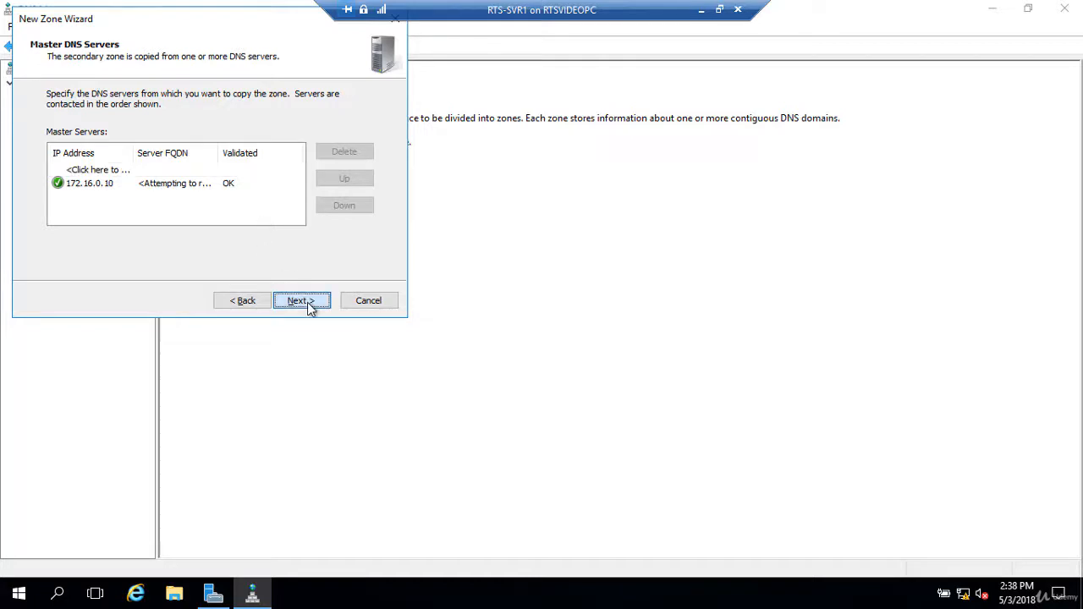
pyautogui.click(303, 301)
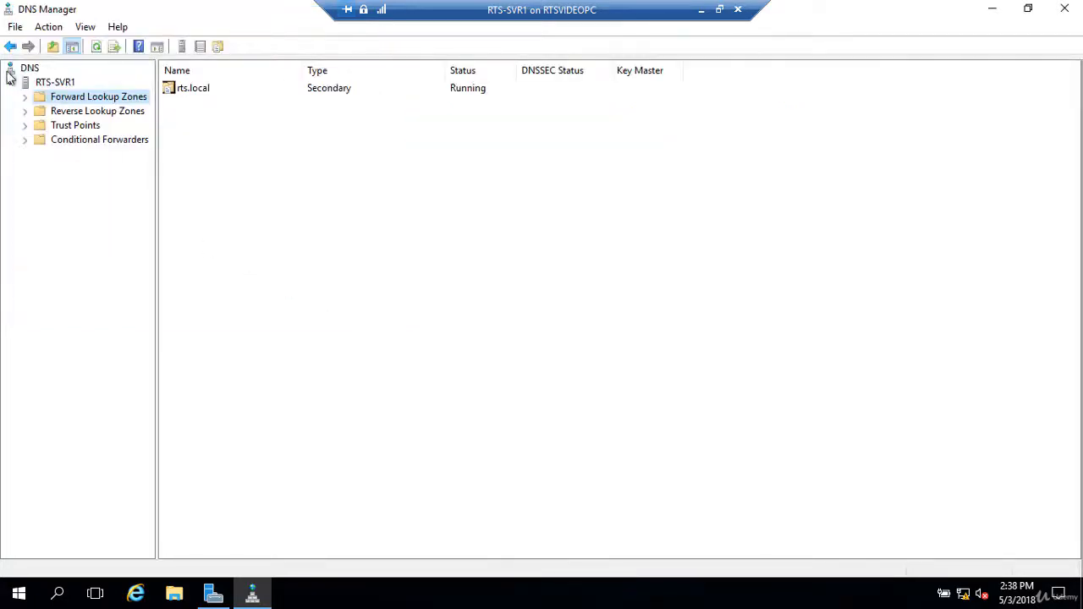
# Refresh RTS-SVR1 in DNS Manager and show the records of the secondary rts.local forward lookup zone.
pyautogui.click(25, 98)
pyautogui.click(81, 110)
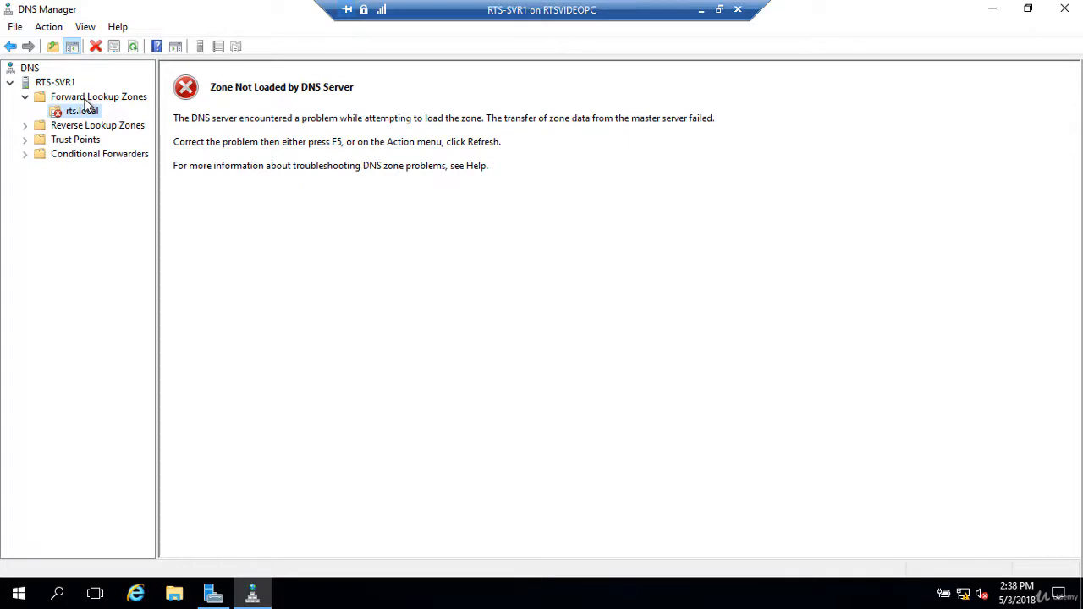
pyautogui.click(39, 84)
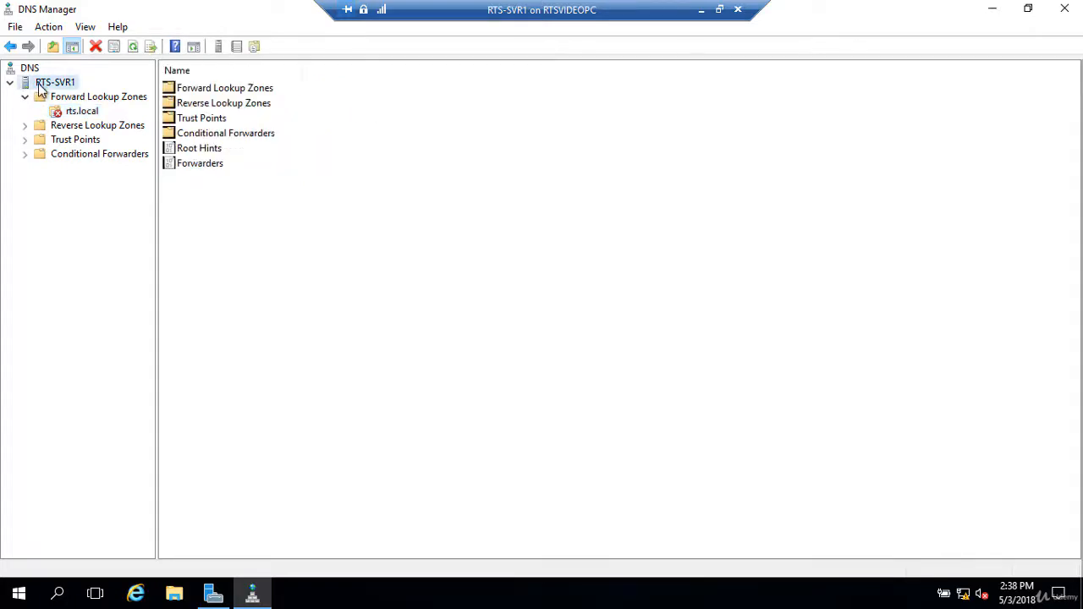
pyautogui.click(133, 47)
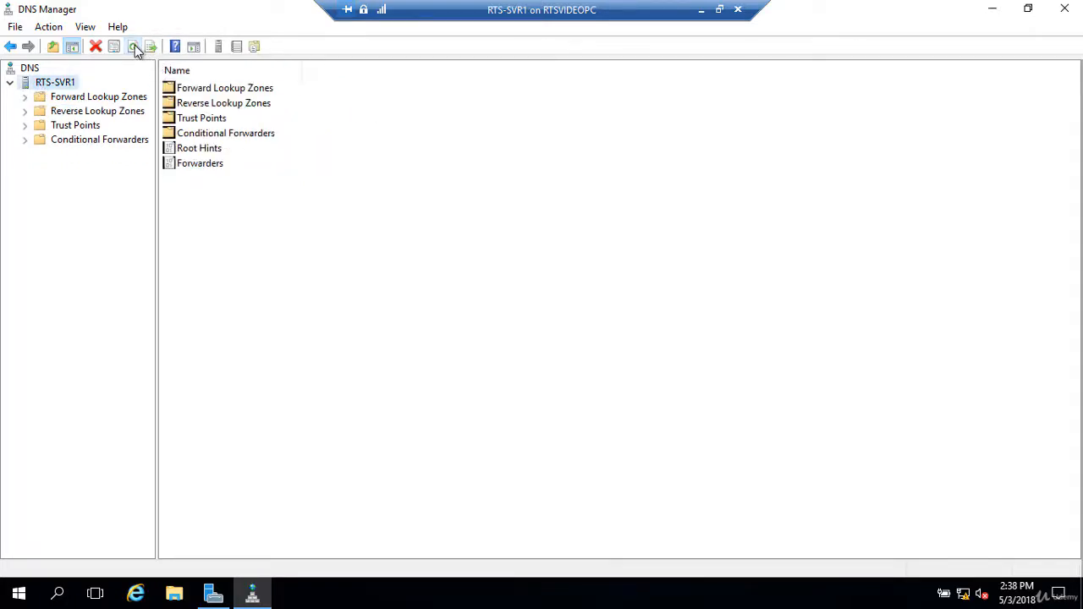
pyautogui.click(26, 100)
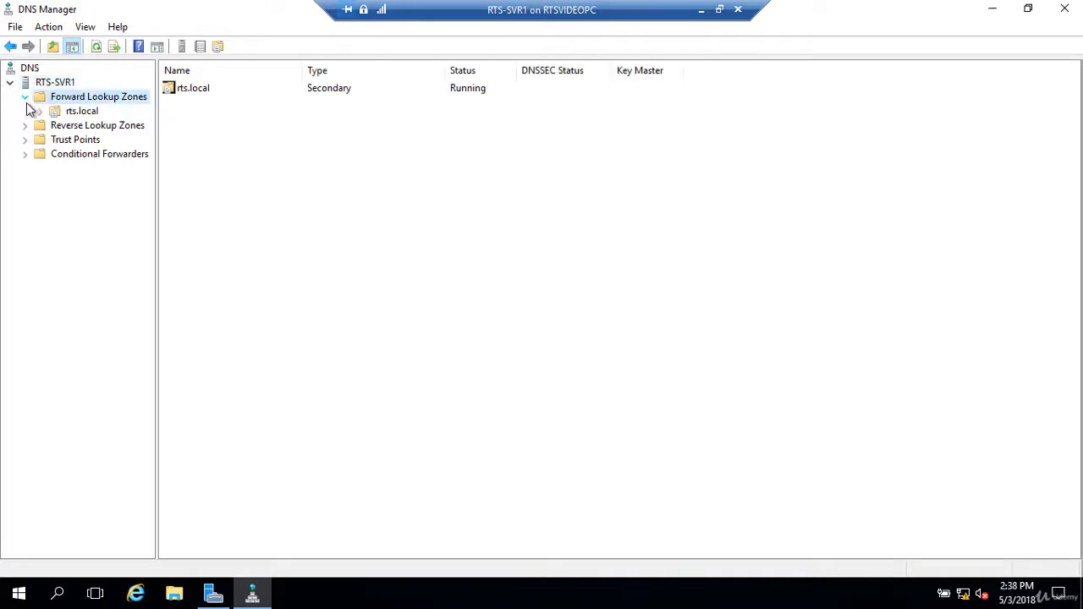
pyautogui.click(81, 111)
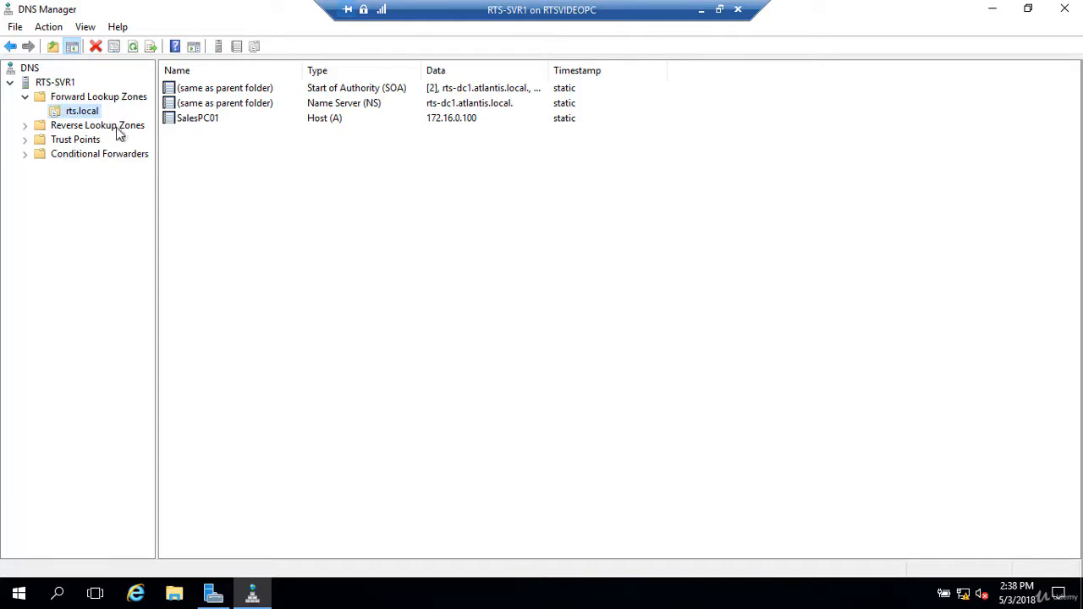
# Examine the properties of the SalesPC01 host record in the secondary zone, and close them without changes.
pyautogui.rightClick(186, 123)
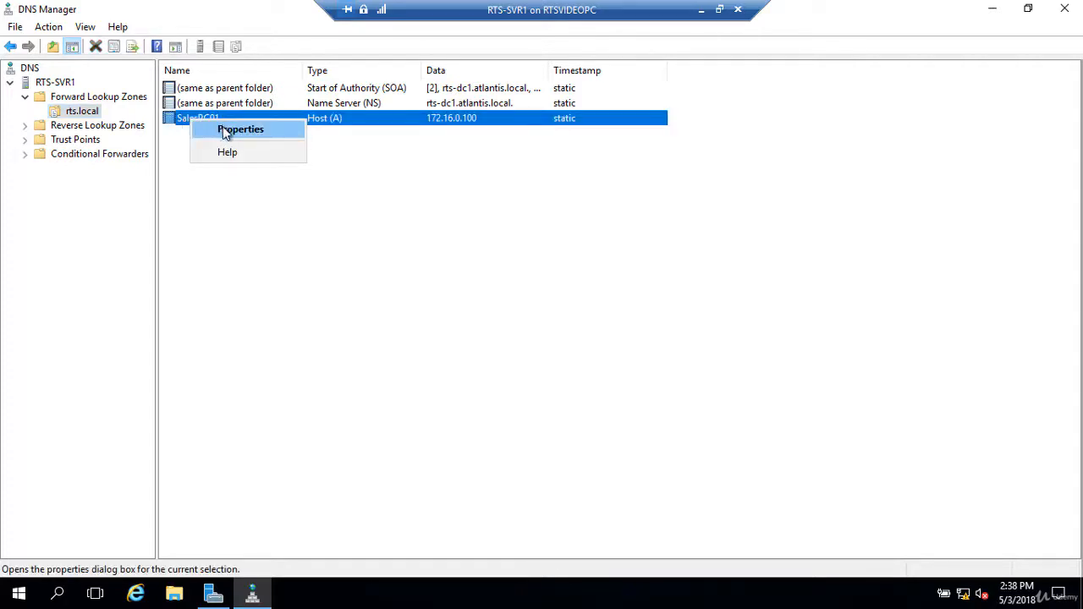
pyautogui.click(226, 134)
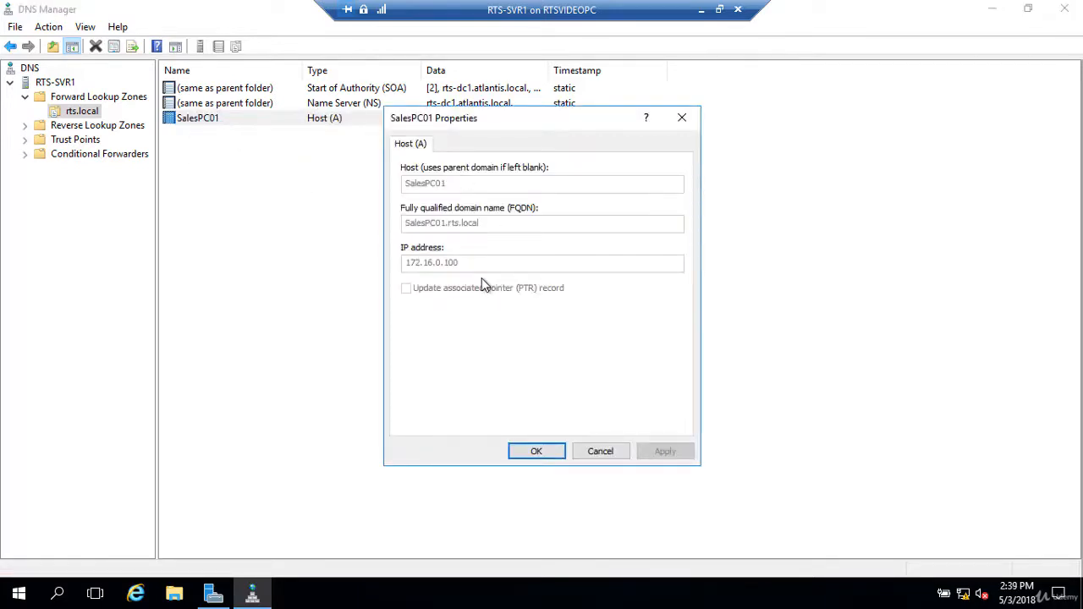
pyautogui.click(600, 453)
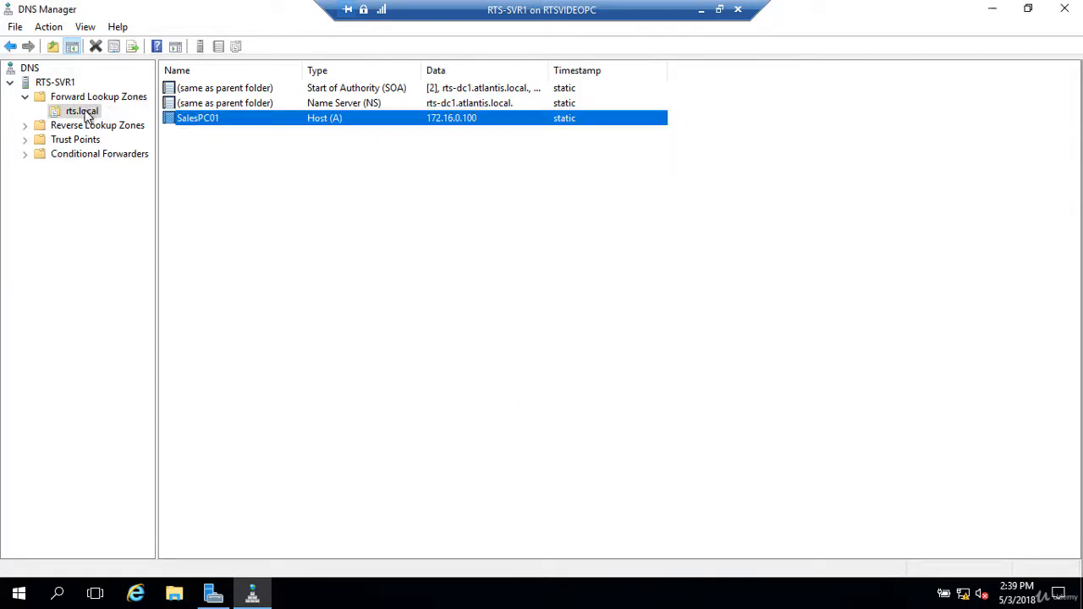
# Review the general and Start of Authority settings of the secondary rts.local zone, and close its properties.
pyautogui.rightClick(87, 116)
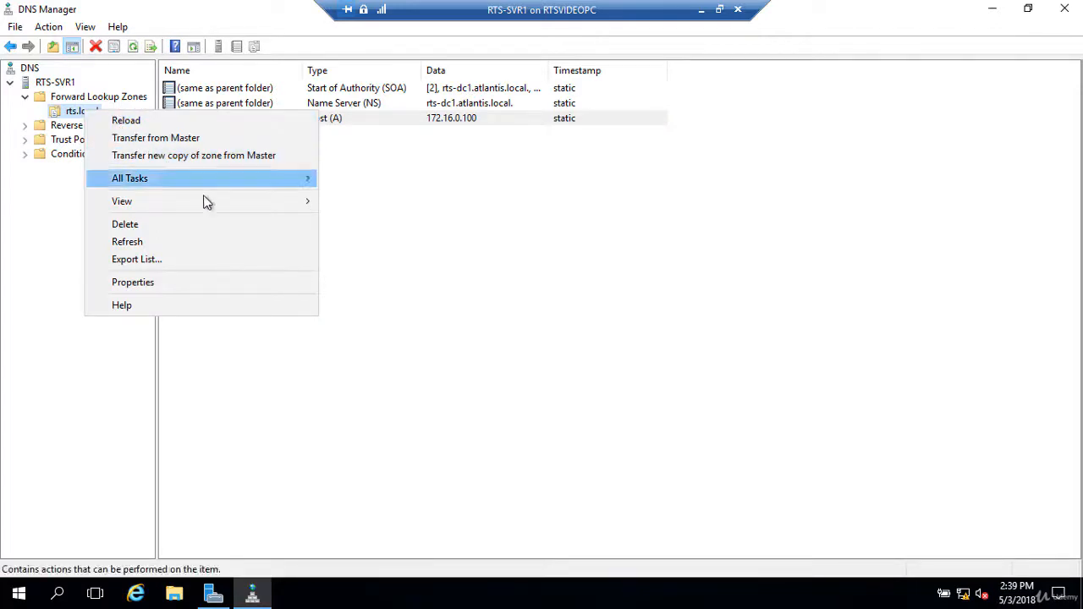
pyautogui.click(151, 286)
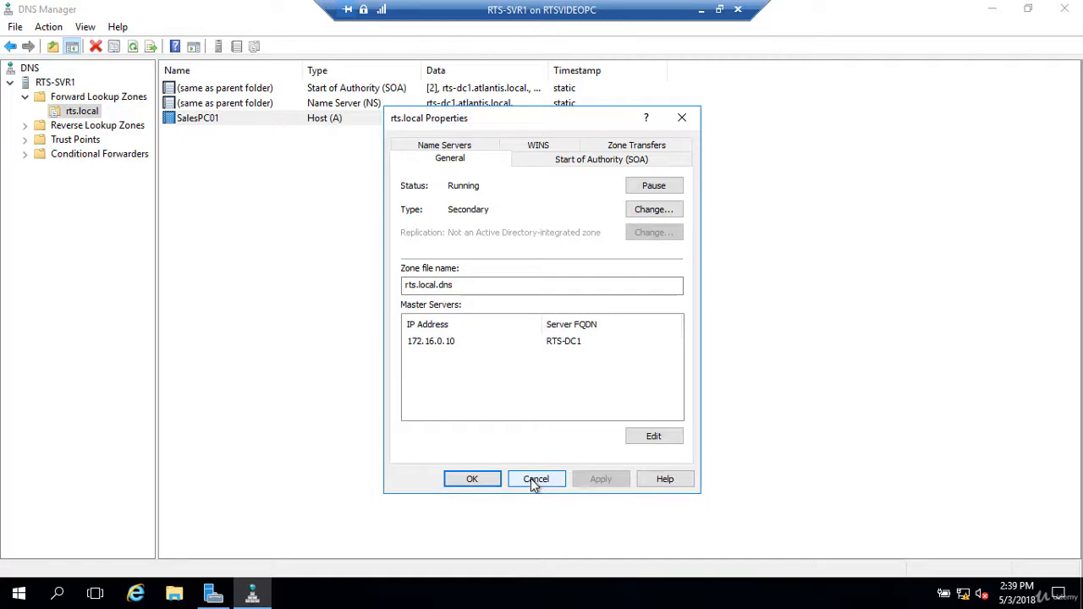
pyautogui.click(609, 160)
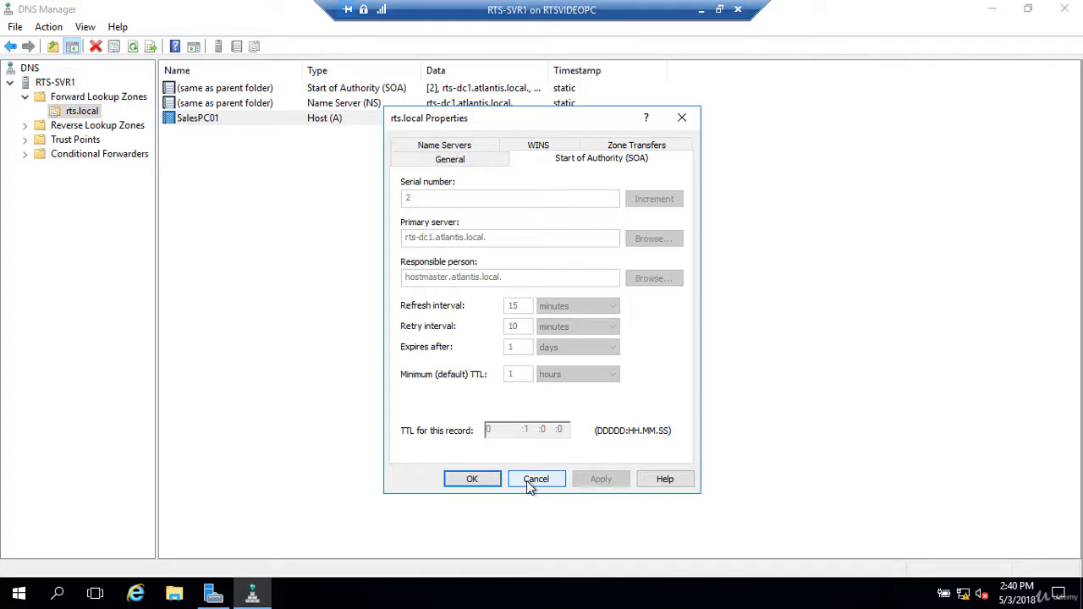
pyautogui.click(474, 480)
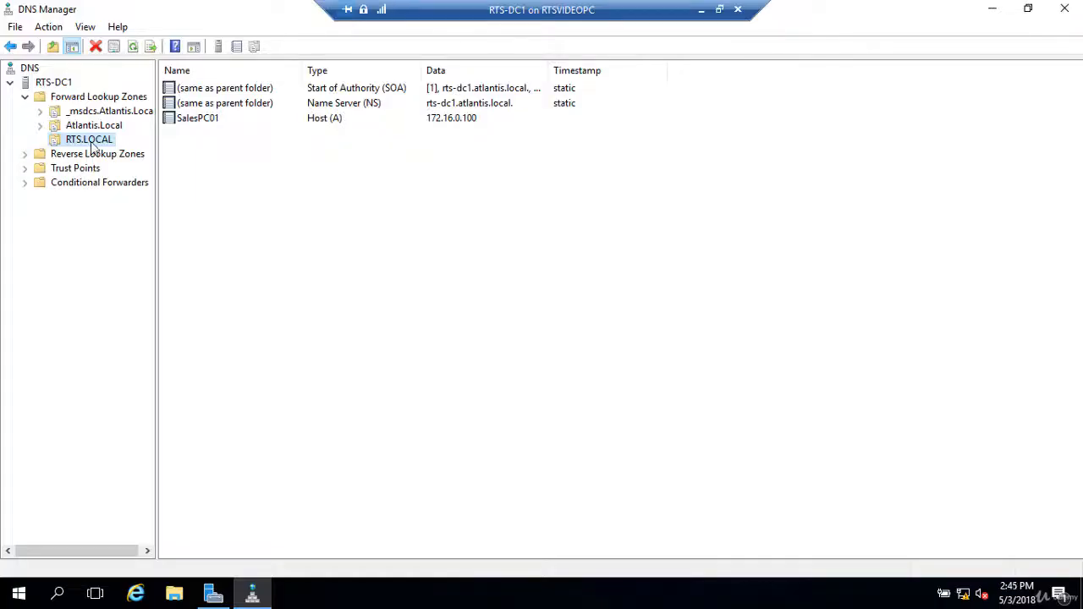
# On RTS-DC1, examine the zone types available for RTS.LOCAL, including Stub zone, and cancel the type change.
pyautogui.rightClick(93, 144)
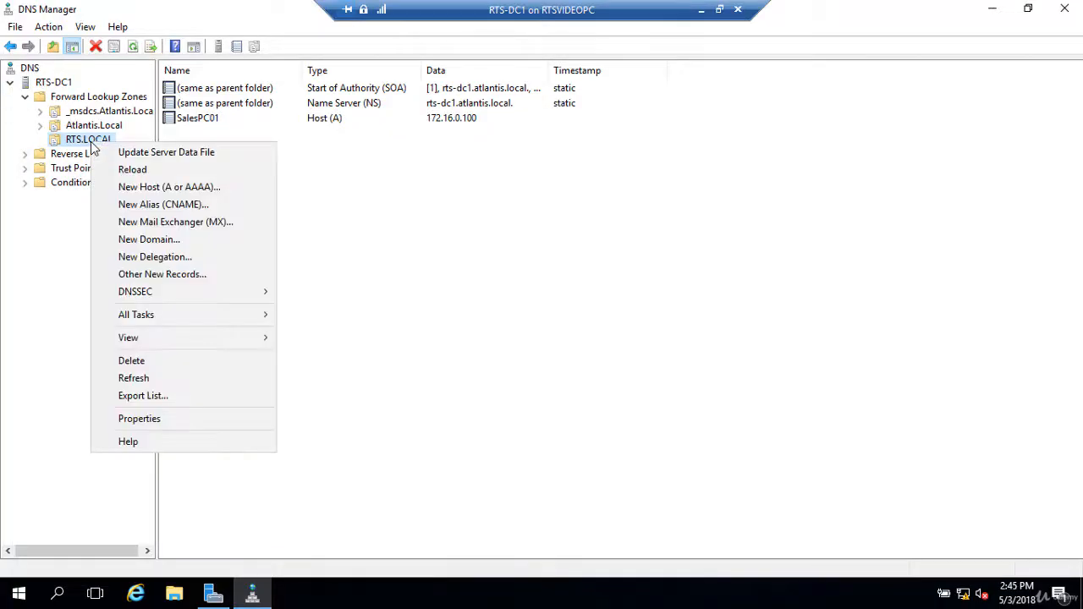
pyautogui.click(178, 419)
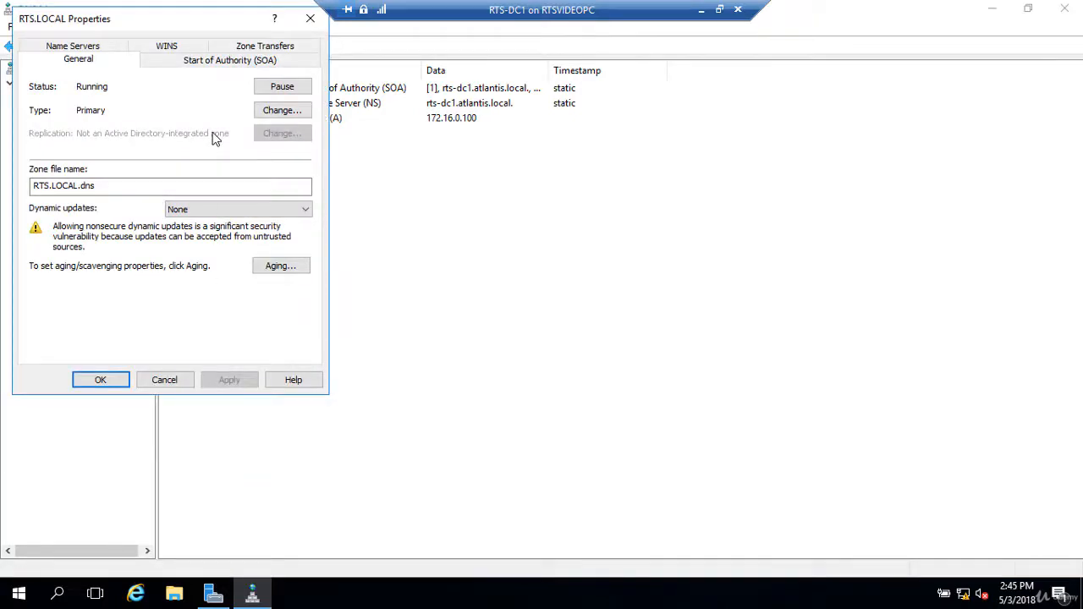
pyautogui.click(285, 117)
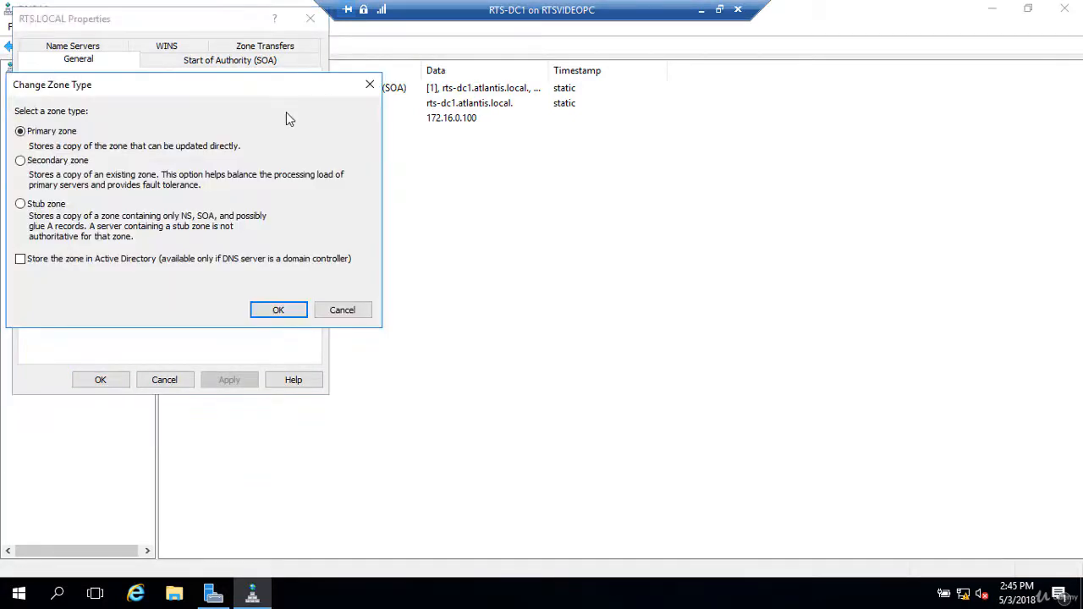
pyautogui.click(20, 204)
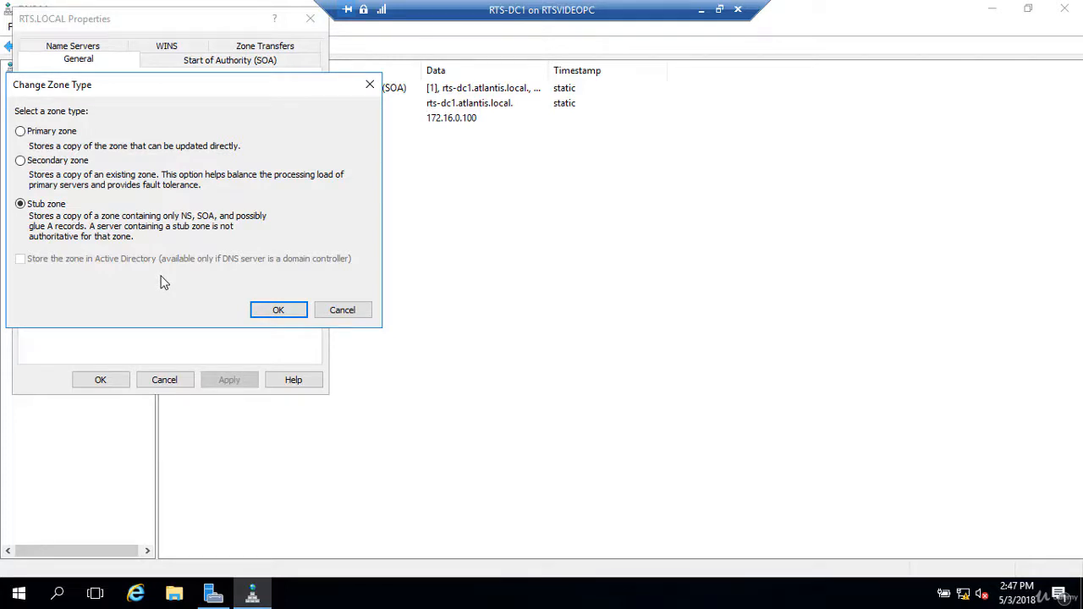
pyautogui.click(343, 316)
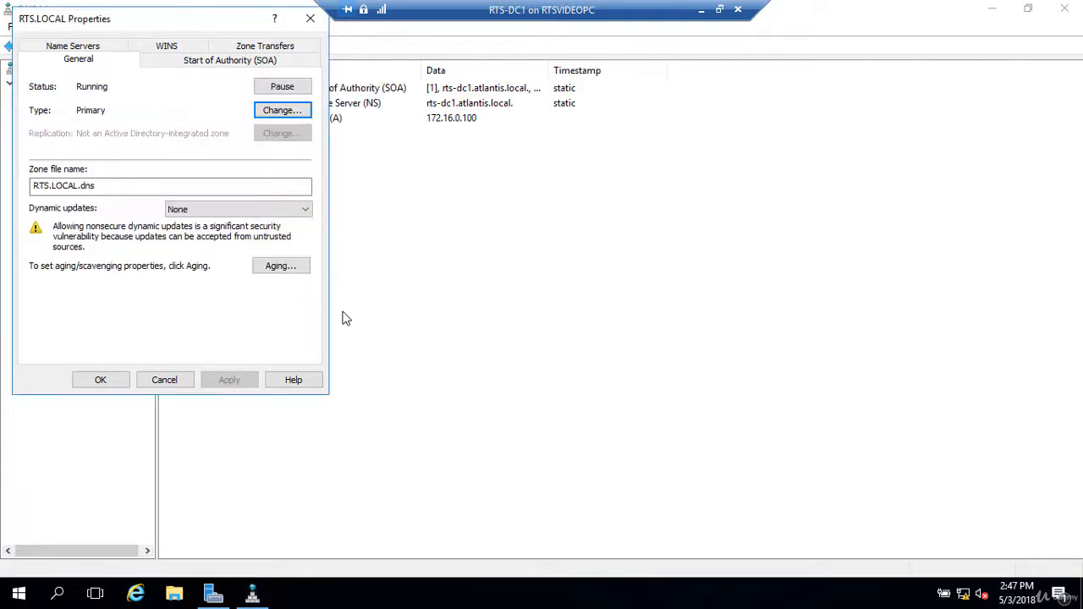
pyautogui.click(127, 380)
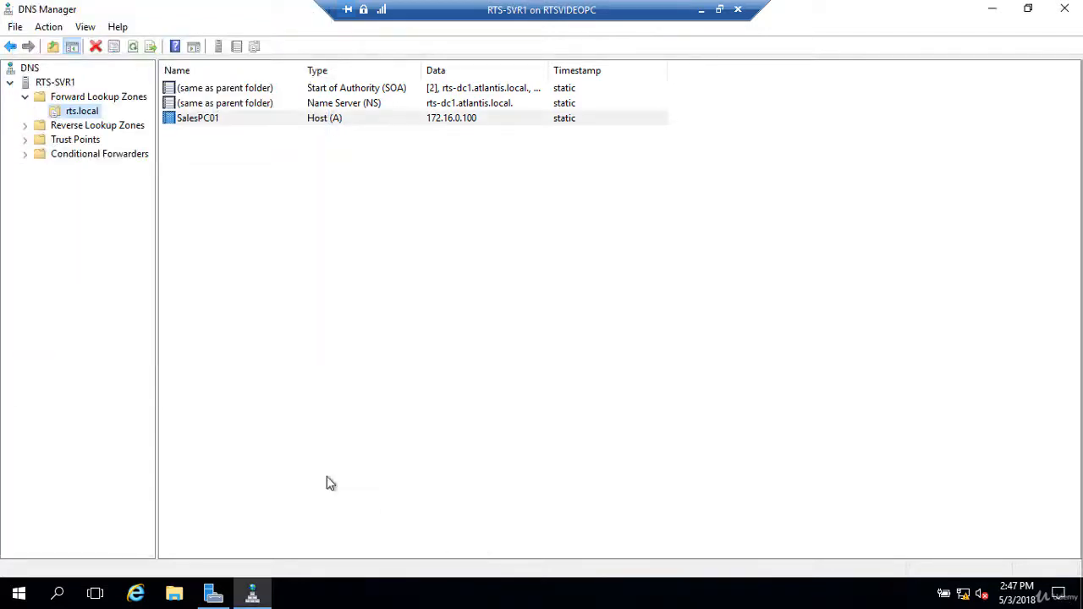
# Delete the secondary rts.local zone from RTS-SVR1.
pyautogui.rightClick(81, 112)
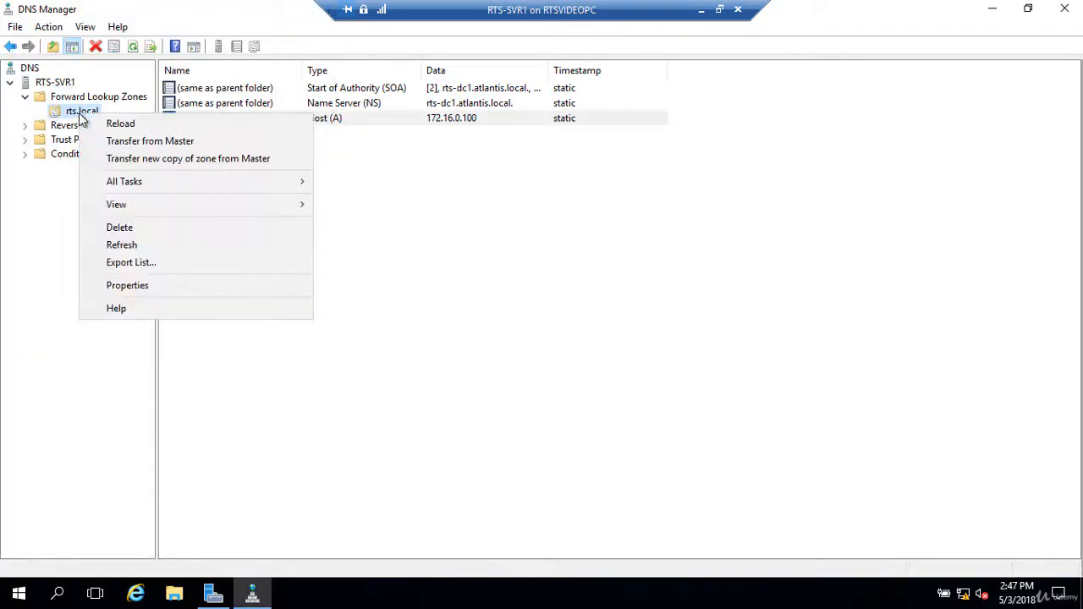
pyautogui.click(126, 229)
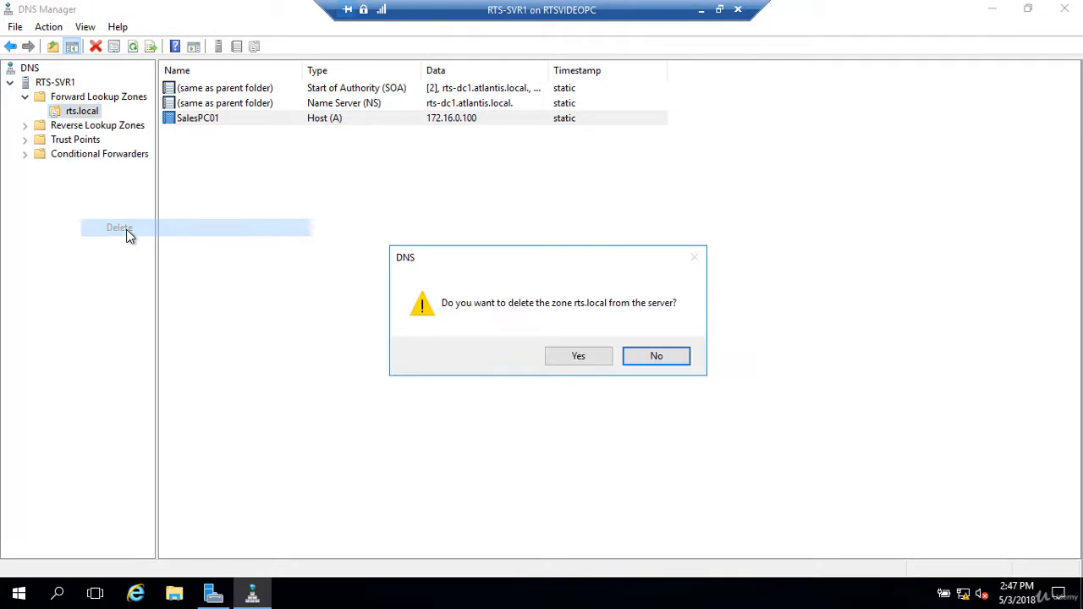
pyautogui.click(576, 357)
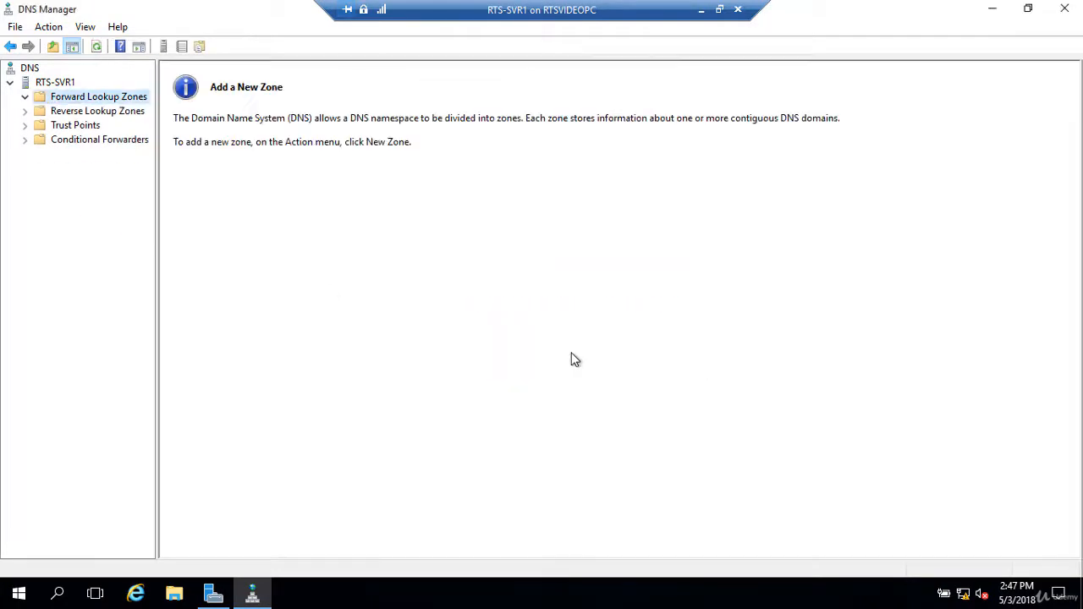
# Start a new forward lookup stub zone on RTS-SVR1 named rts.local, with rts.local.dns as its new zone file.
pyautogui.rightClick(110, 102)
pyautogui.click(138, 112)
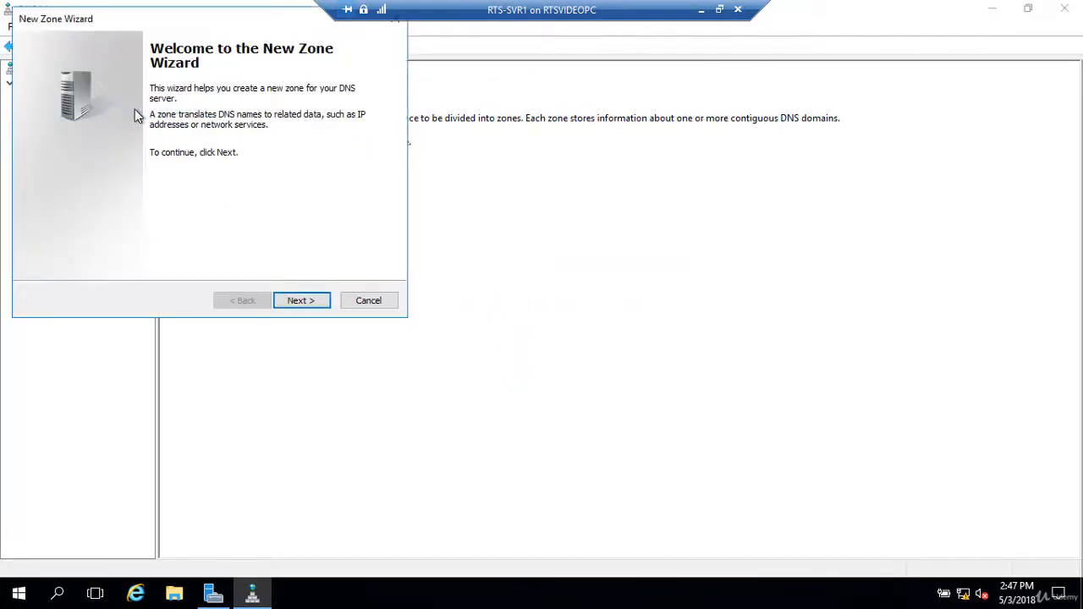
pyautogui.click(304, 303)
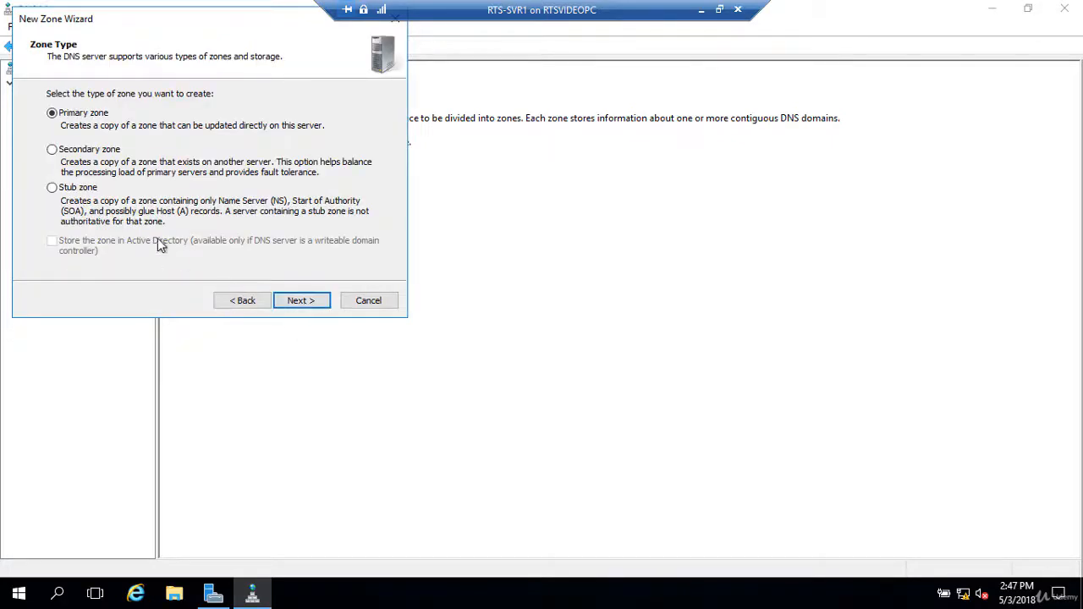
pyautogui.click(73, 190)
pyautogui.click(305, 304)
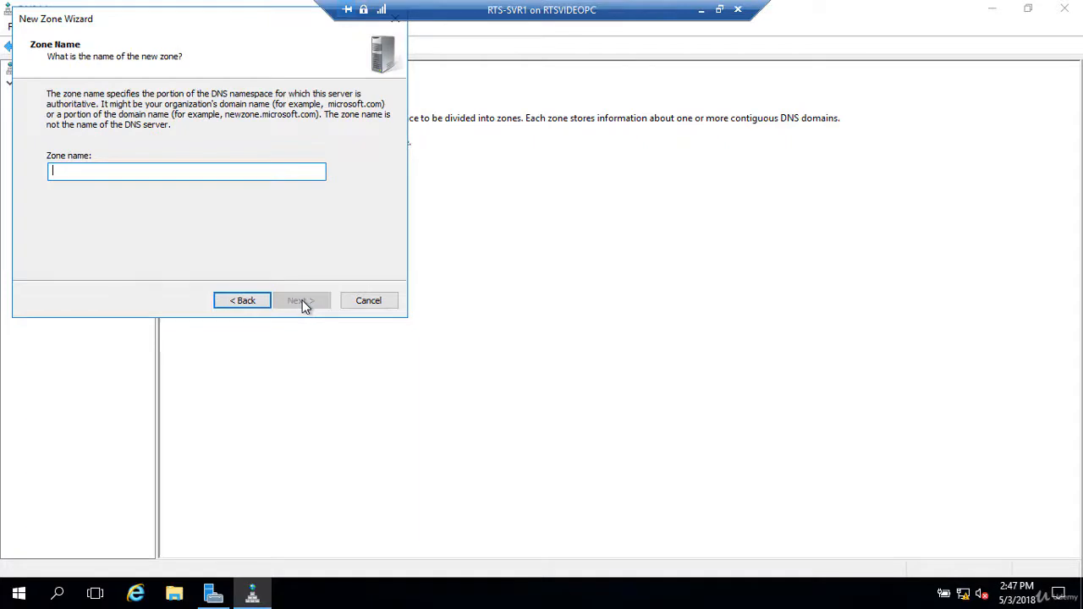
pyautogui.write('rts.local')
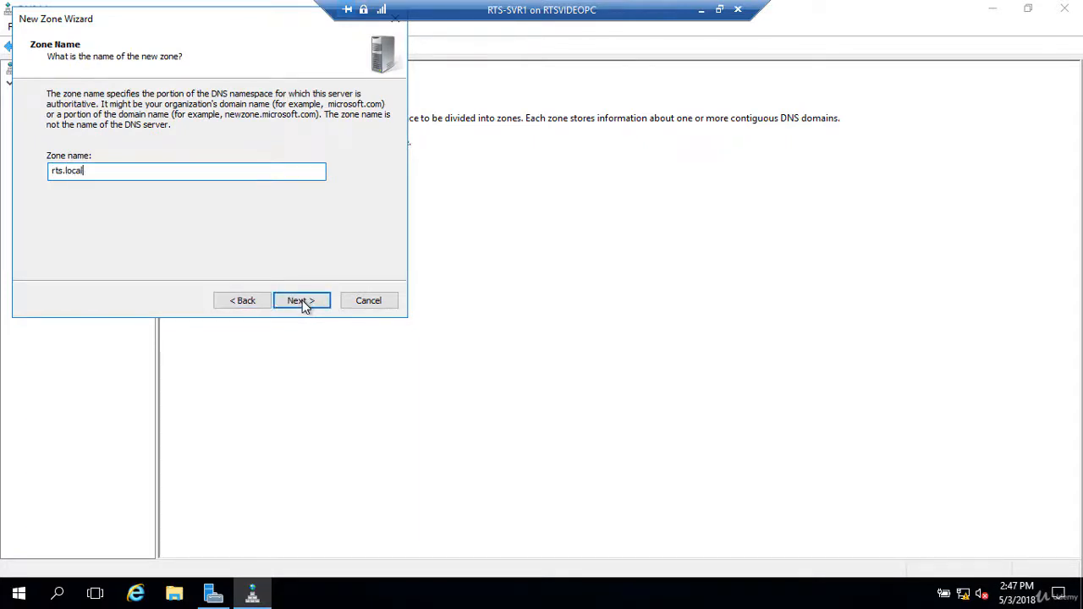
pyautogui.click(304, 306)
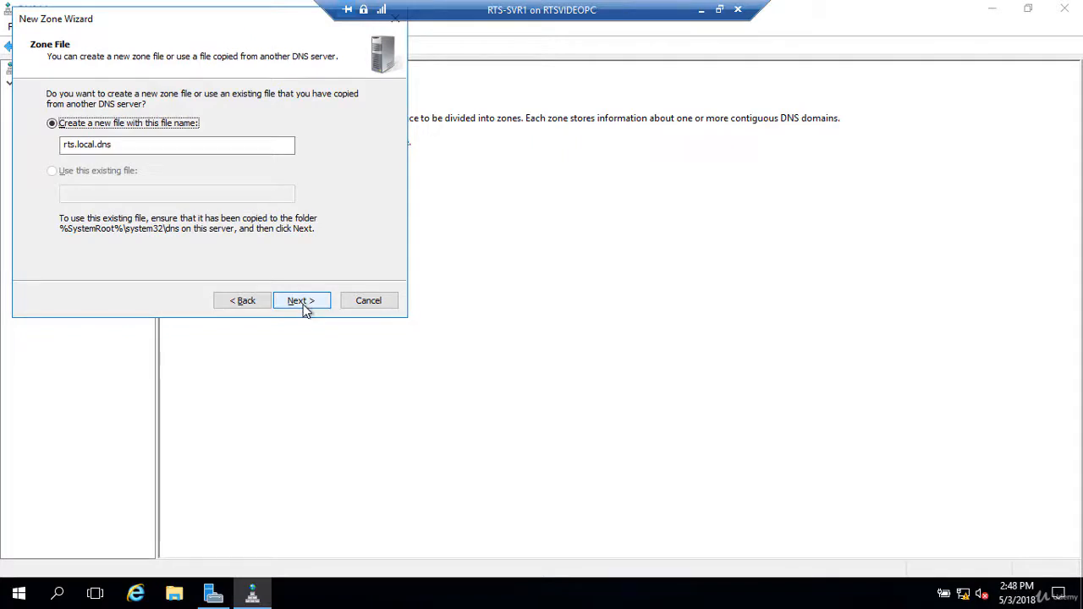
pyautogui.click(305, 307)
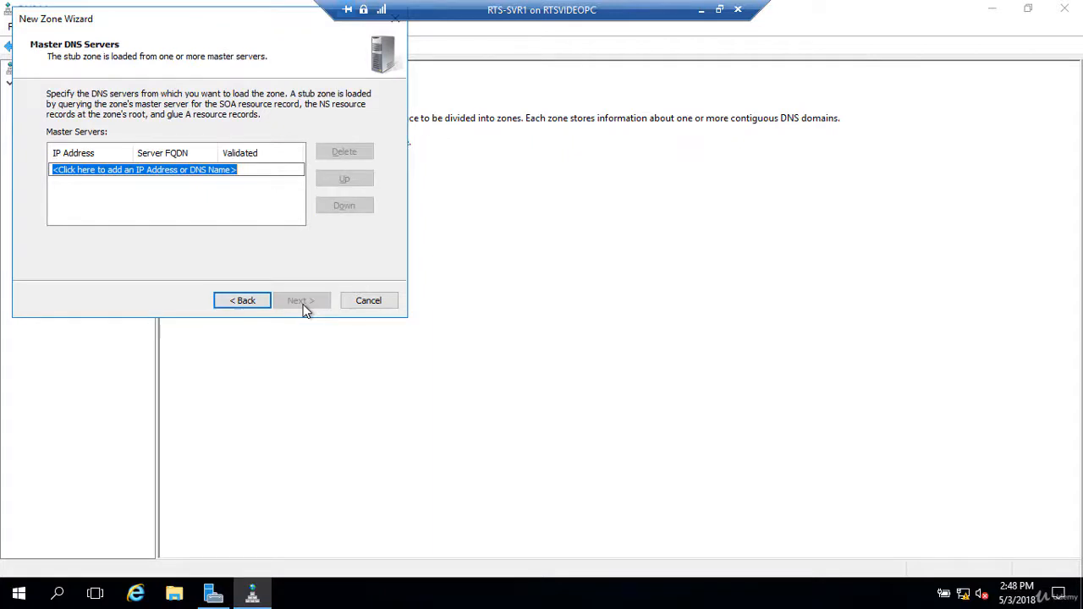
# Add 172.16.0.10 as the master DNS server for the stub zone and finish creating it.
pyautogui.write('172.16')
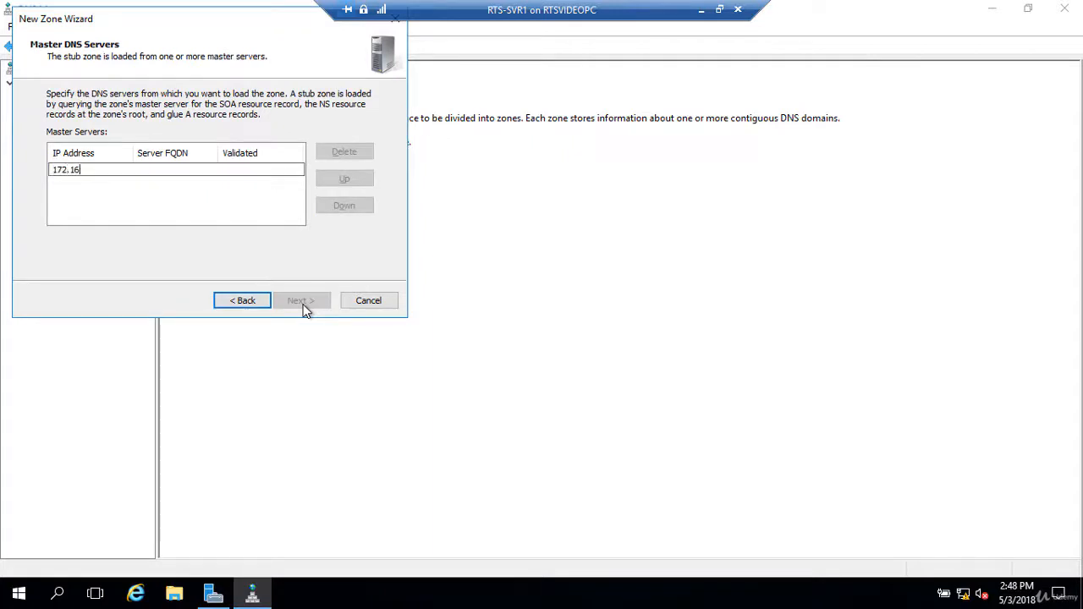
pyautogui.write('.0.10')
pyautogui.click(219, 224)
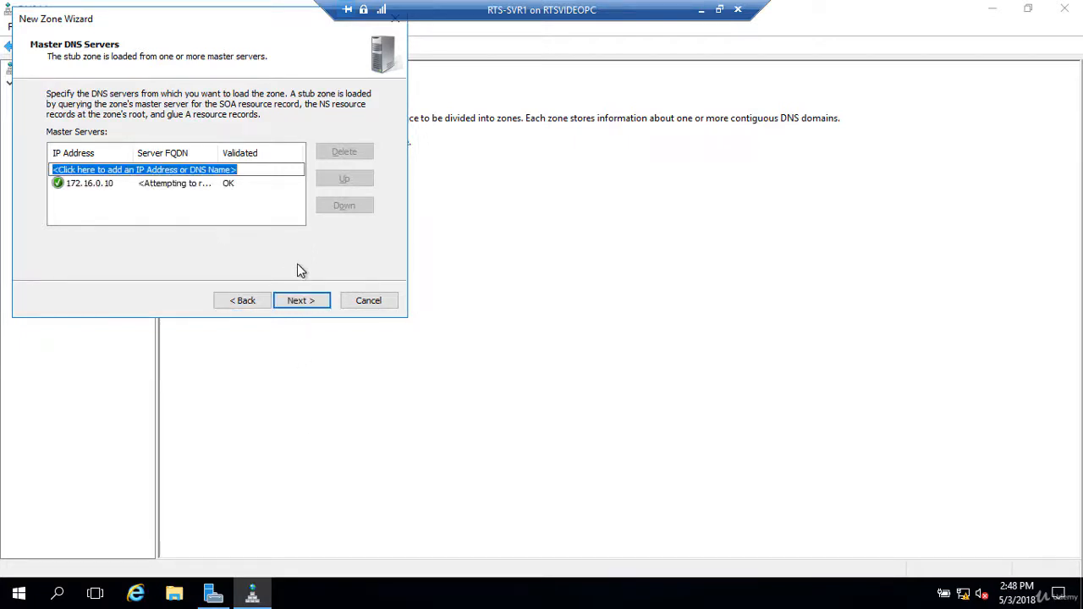
pyautogui.click(298, 302)
pyautogui.click(300, 302)
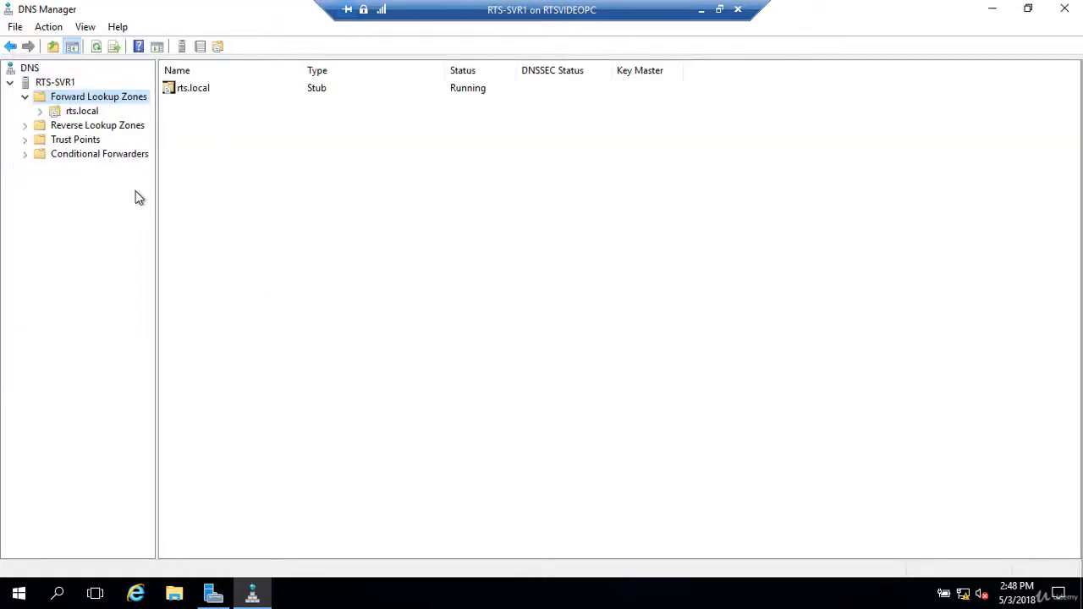
# Show the records held in the rts.local stub zone, and delete the zone from RTS-SVR1.
pyautogui.click(75, 113)
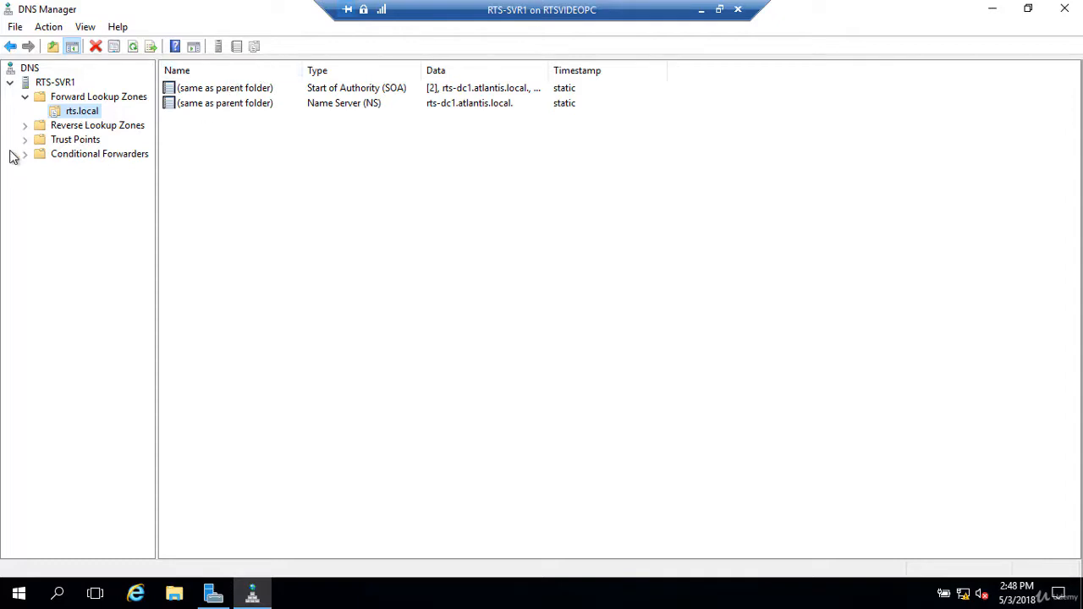
pyautogui.rightClick(88, 120)
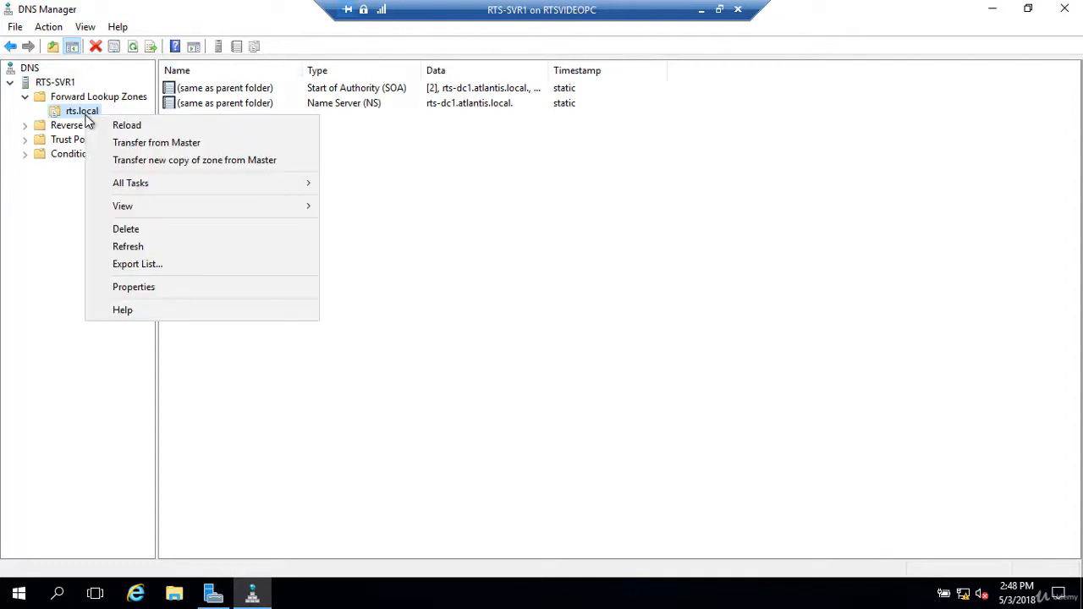
pyautogui.click(131, 230)
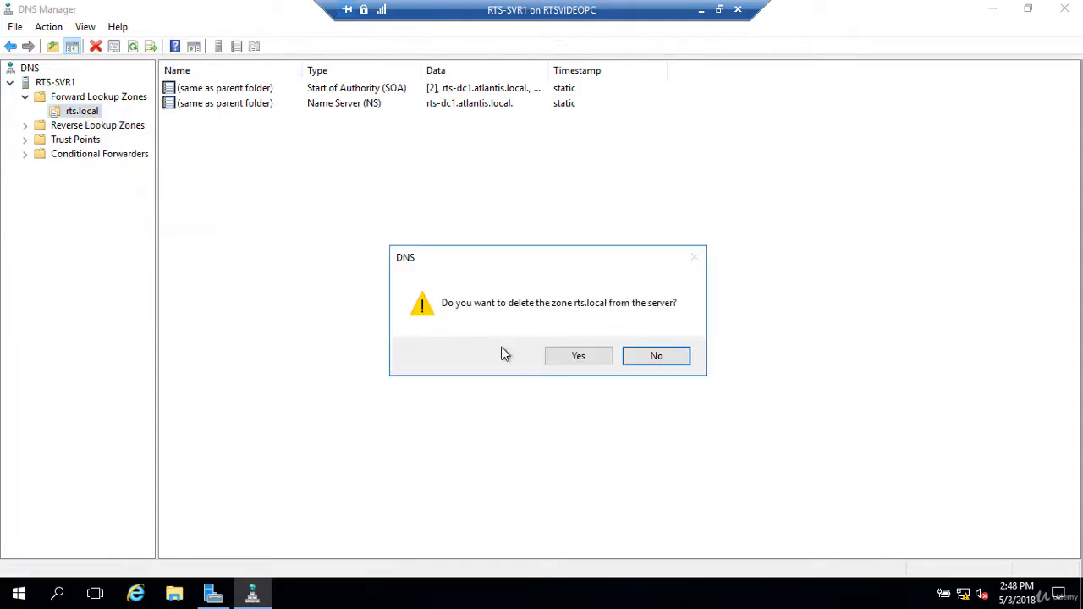
pyautogui.click(571, 363)
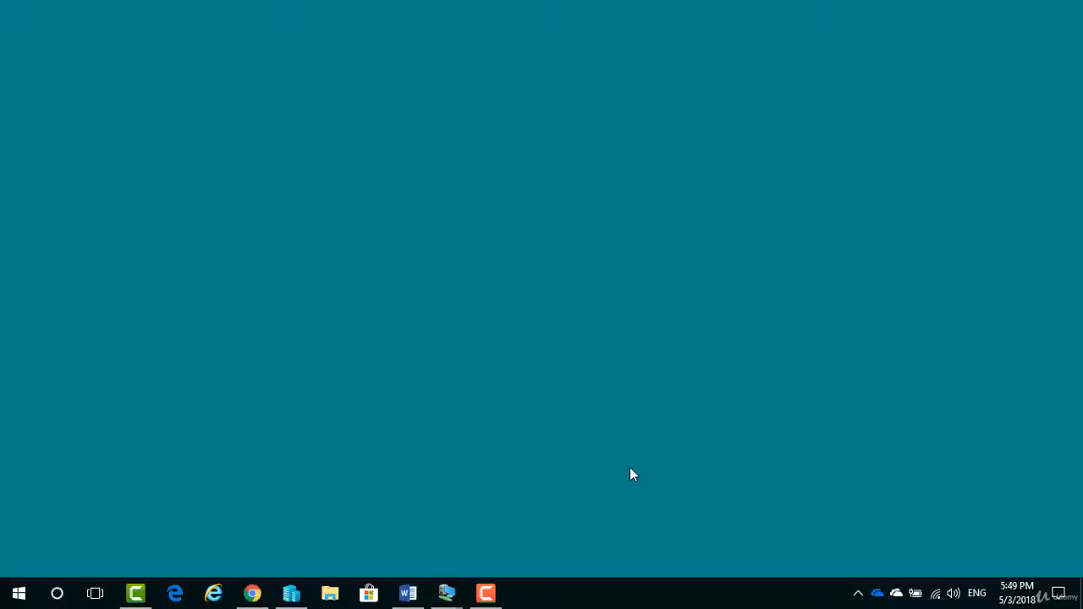
# Switch to the RTS-DC1 remote session and close the RTS.LOCAL zone properties.
pyautogui.moveTo(438, 595)
pyautogui.click(411, 553)
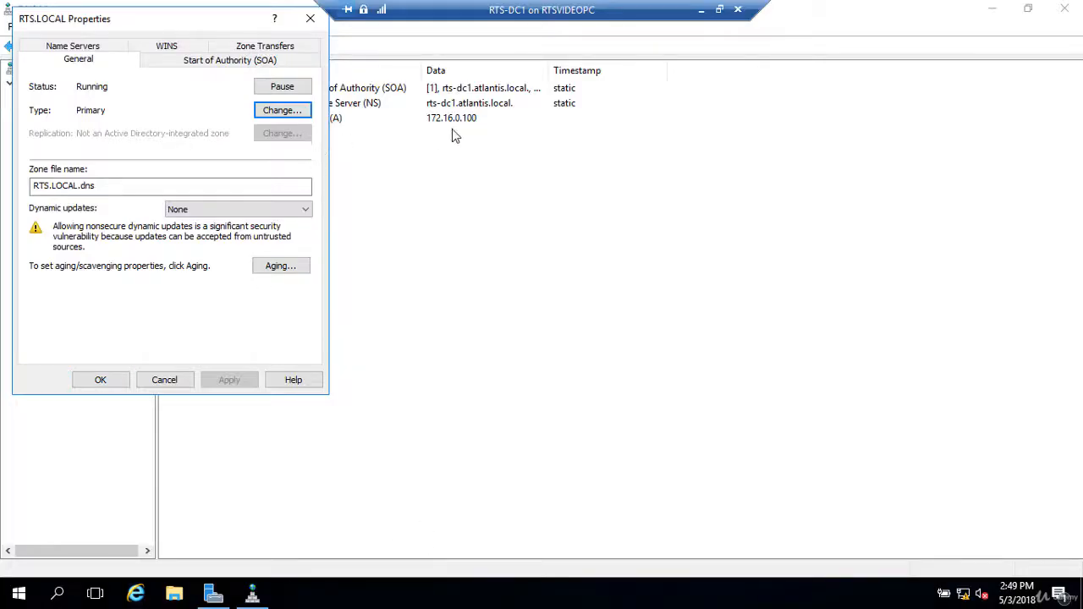
pyautogui.click(108, 380)
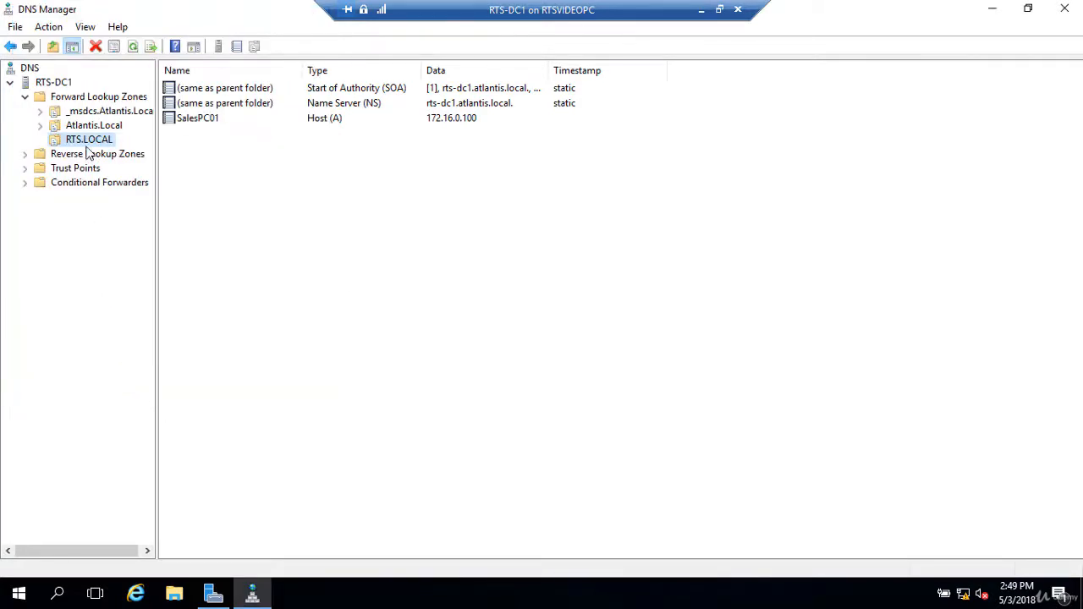